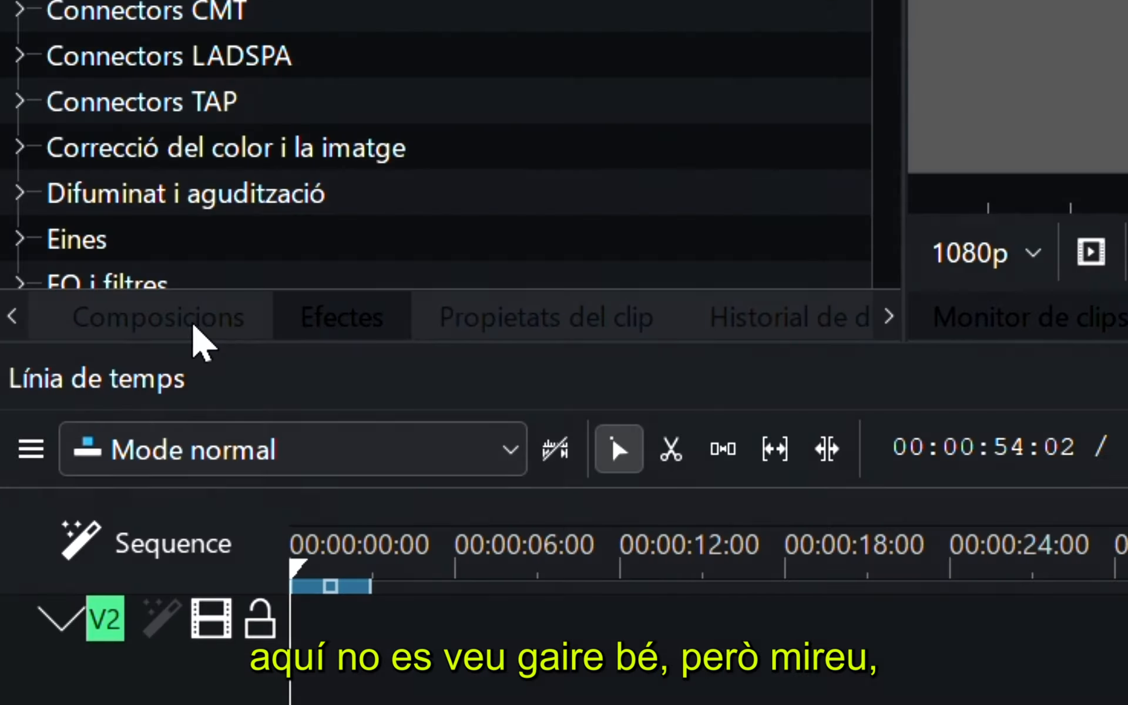
Step: Look through the Composicions, Efectes, Propietats del clip and Historial de desfer panels, then return to the project bin
{"action": "left_click", "coordinate": [72, 341]}
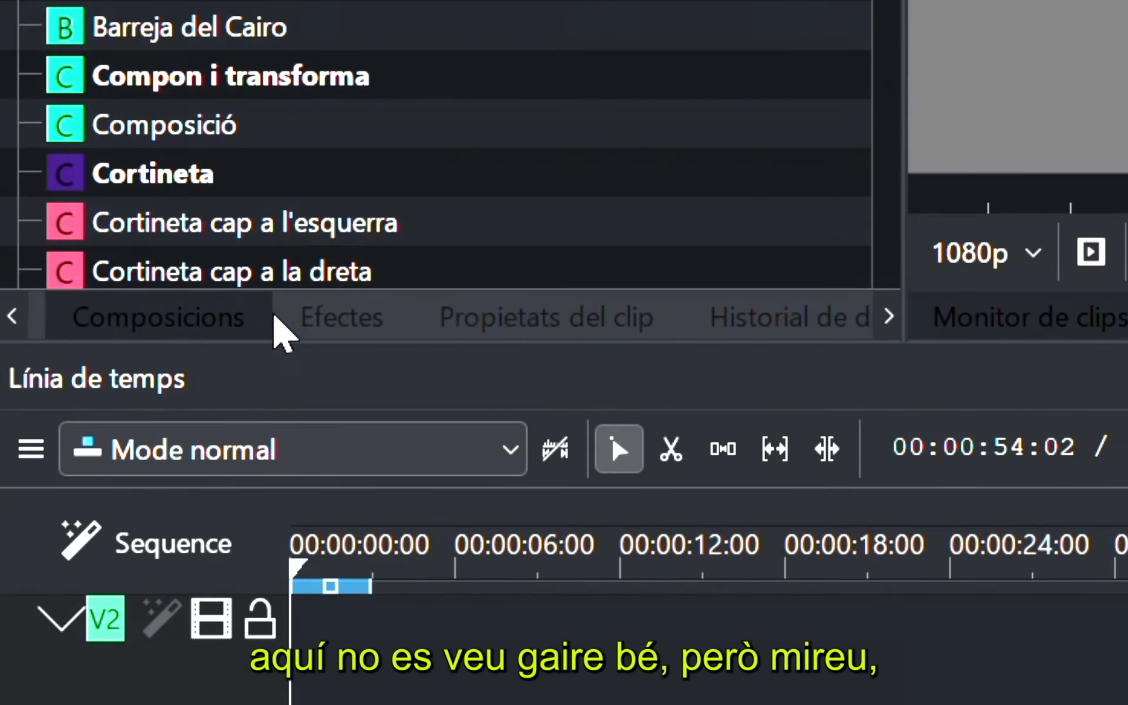
{"action": "left_click", "coordinate": [315, 335]}
{"action": "left_click", "coordinate": [538, 329]}
{"action": "left_click", "coordinate": [729, 322]}
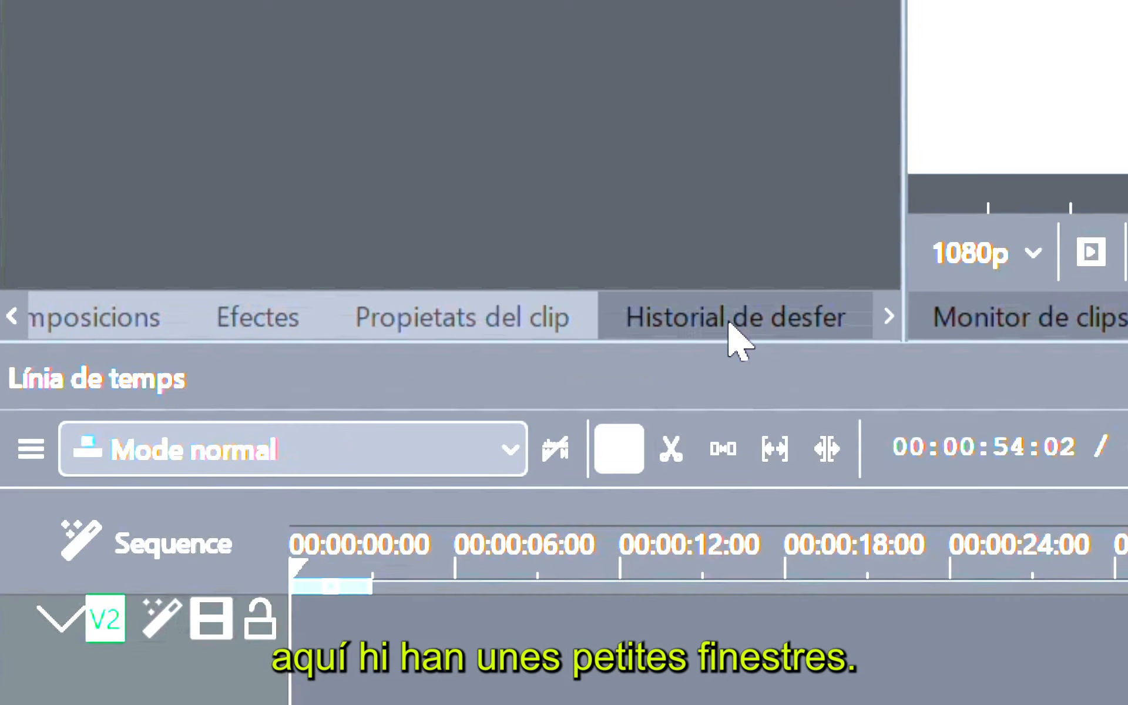
{"action": "left_click", "coordinate": [458, 329]}
{"action": "left_click", "coordinate": [12, 318]}
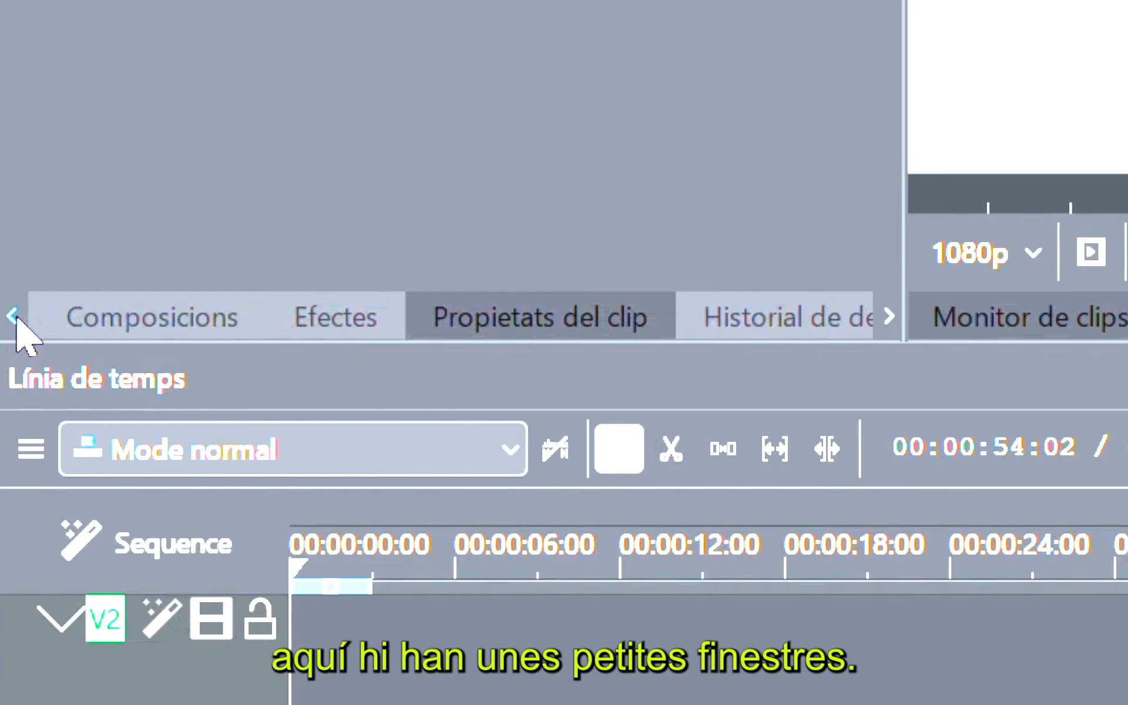
{"action": "left_click", "coordinate": [12, 317]}
{"action": "left_click", "coordinate": [123, 329]}
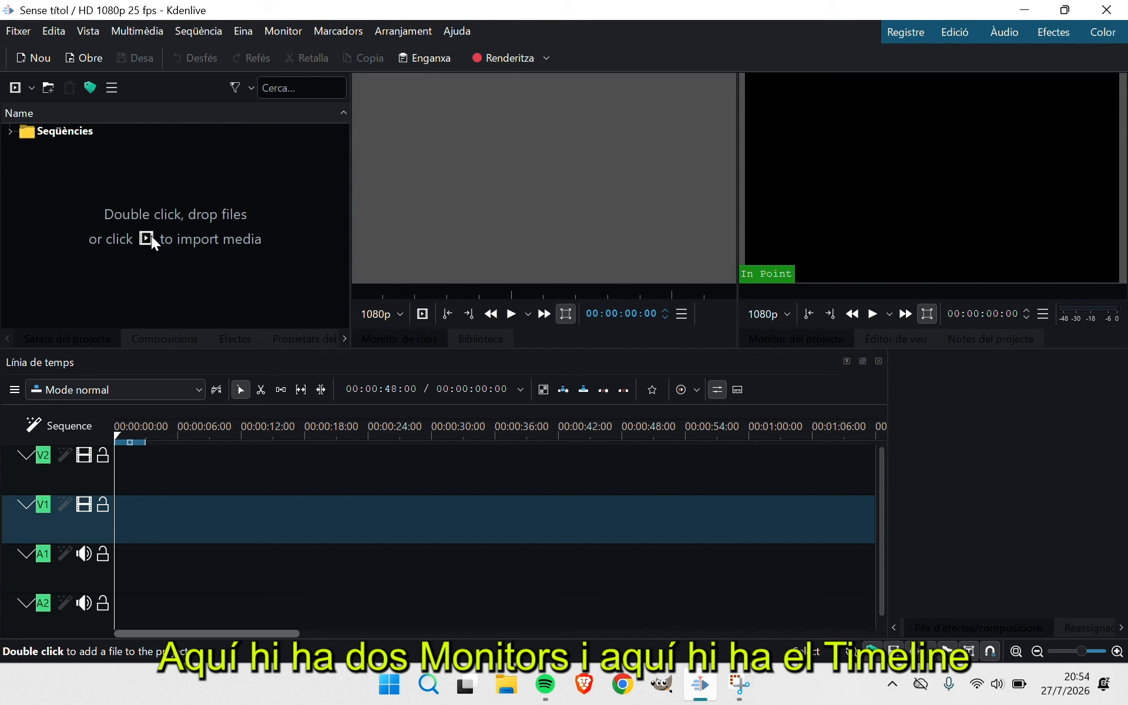
Step: Switch to File Explorer, open the JOE i SUSAN folder inside VÍDEOS and select the clips PLANO 1 to PLANO 7
{"action": "left_click", "coordinate": [507, 684]}
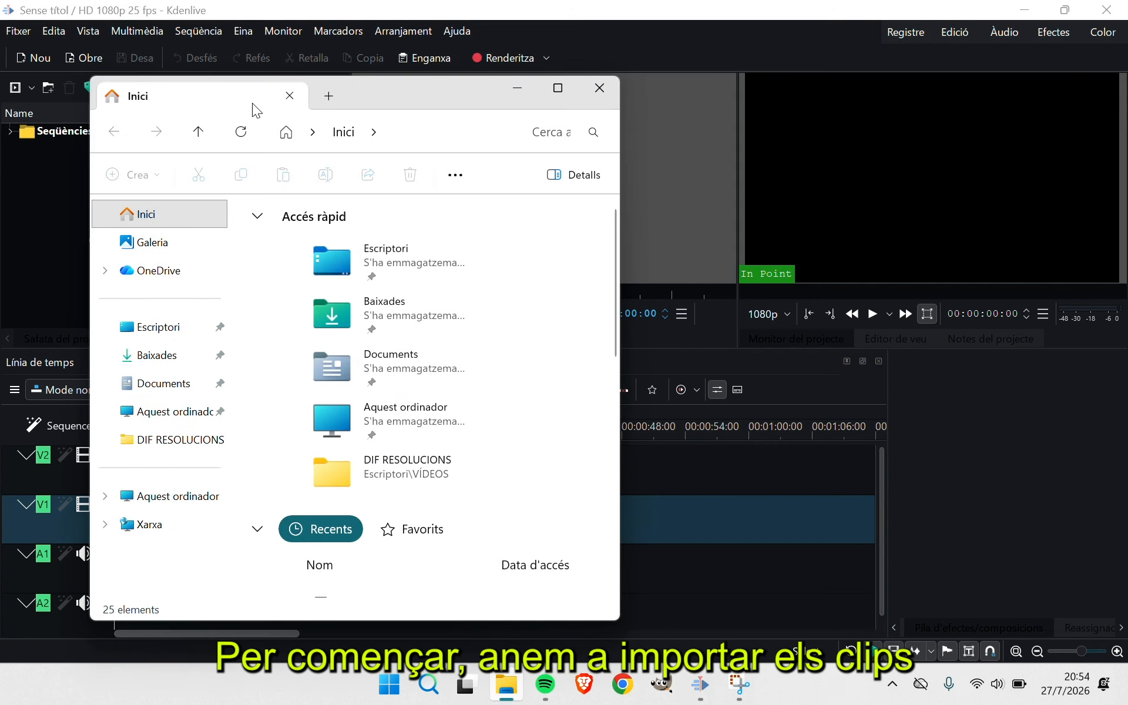
{"action": "left_click_drag", "start_coordinate": [383, 89], "coordinate": [624, 86]}
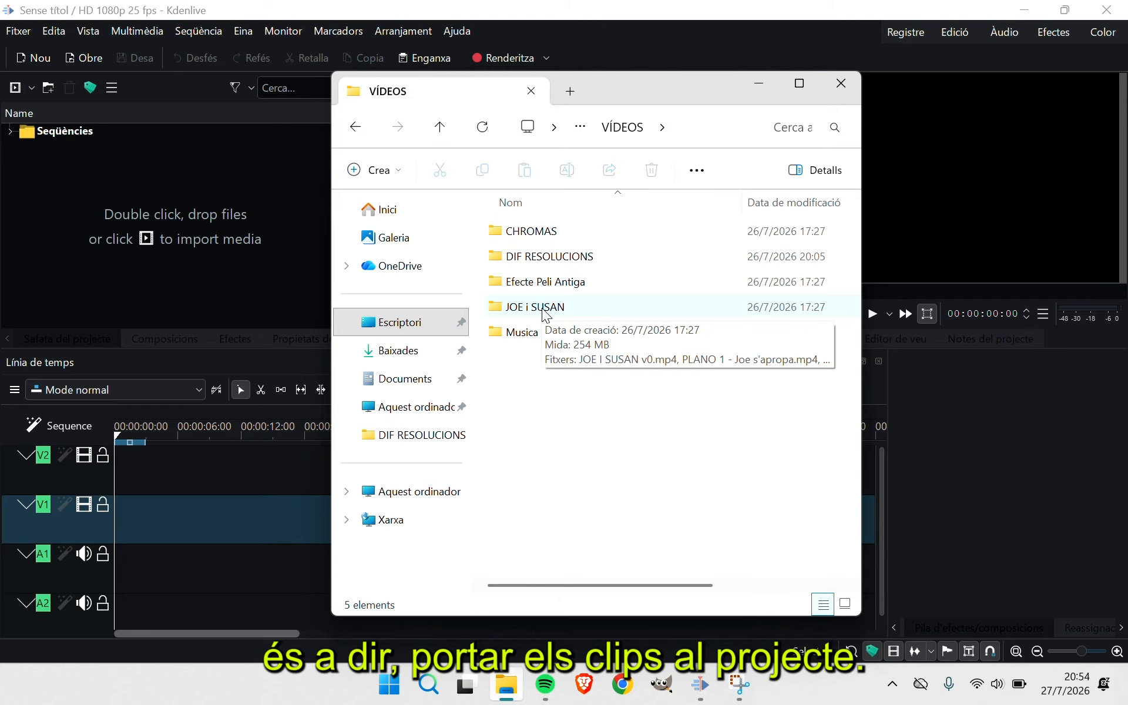
{"action": "double_click", "coordinate": [573, 309]}
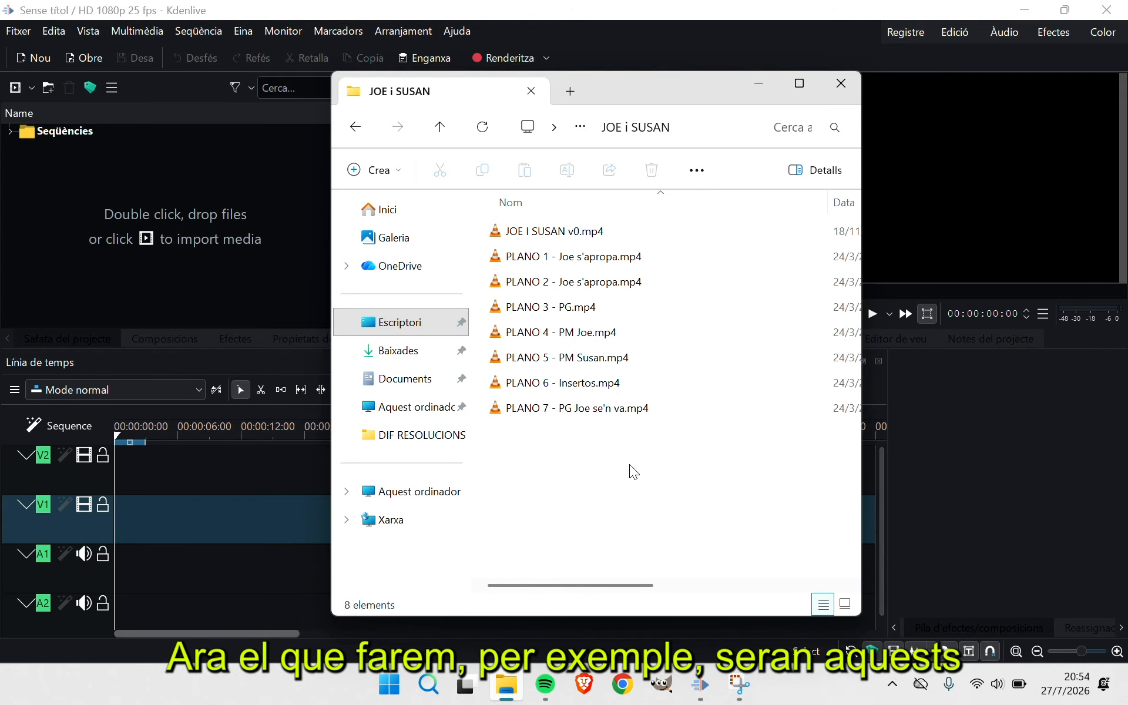
{"action": "left_click_drag", "start_coordinate": [628, 467], "coordinate": [585, 261]}
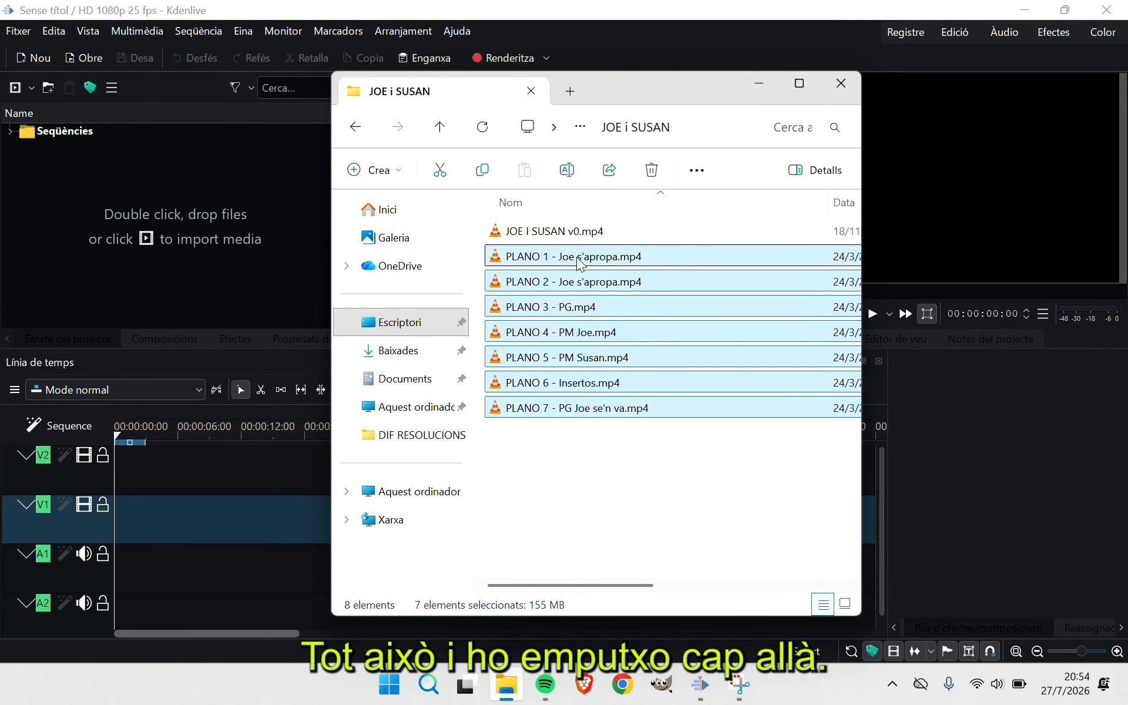
{"action": "left_click_drag", "start_coordinate": [358, 262], "coordinate": [236, 262]}
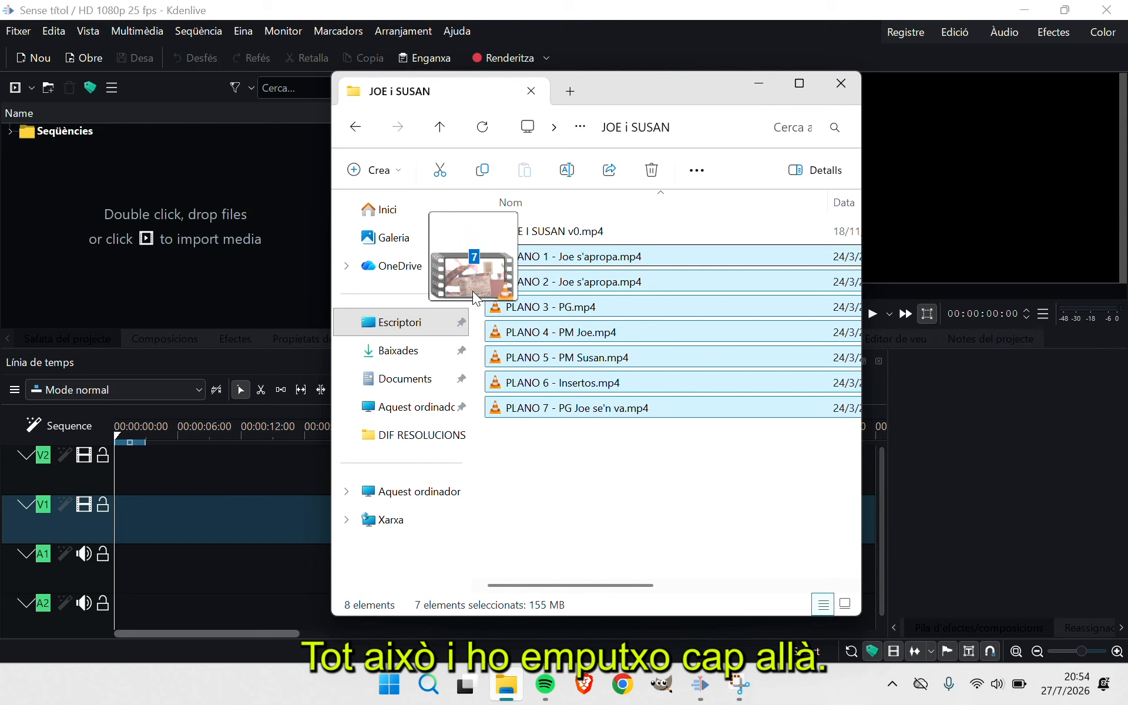
{"action": "left_click", "coordinate": [234, 261]}
{"action": "double_click", "coordinate": [230, 238]}
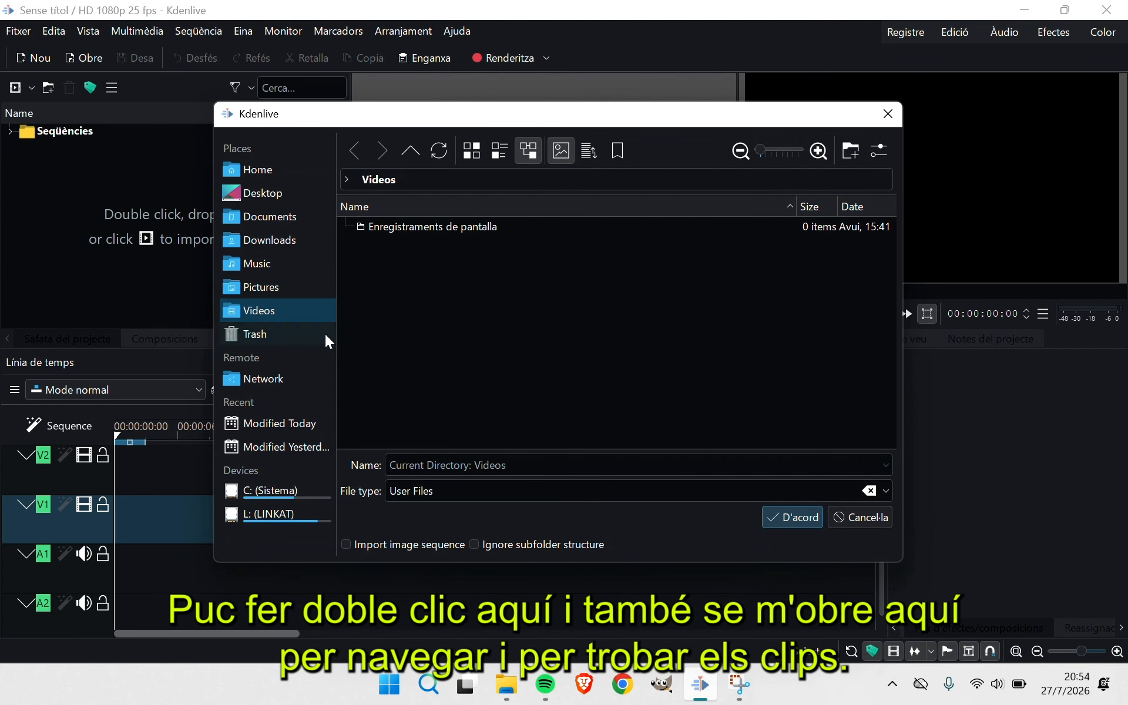
{"action": "left_click", "coordinate": [852, 516]}
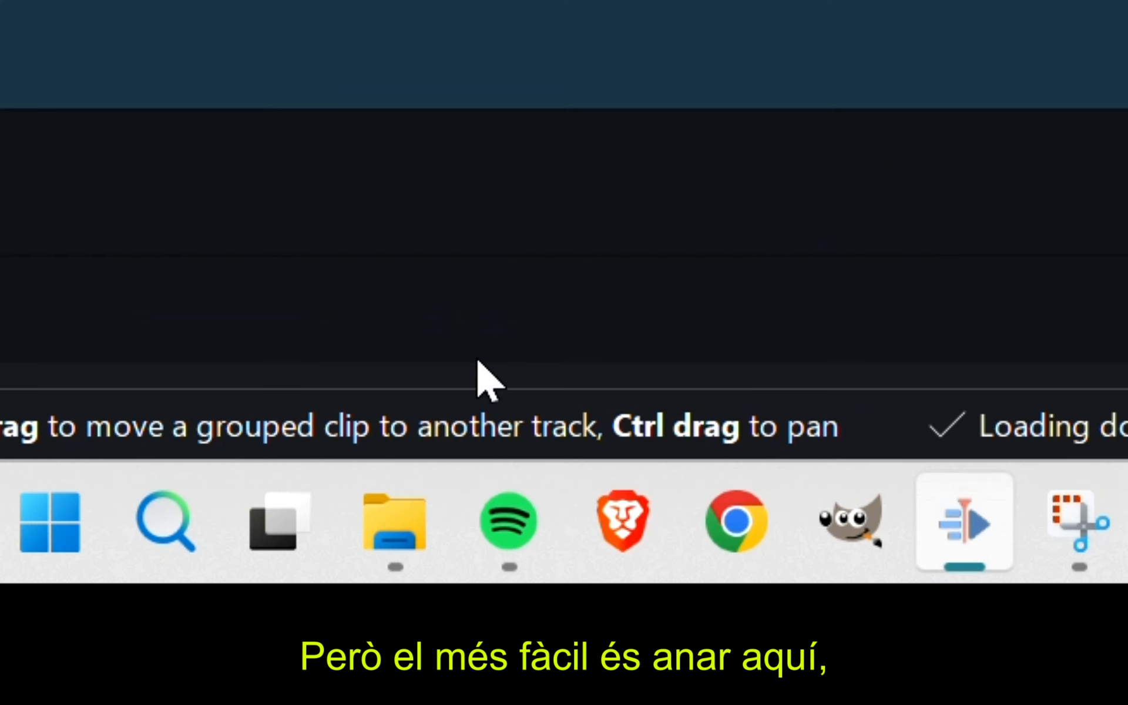
Step: Import the selected PLANO 1 to PLANO 7 clips from File Explorer into Kdenlive's project bin, declining the HD 720p 25 fps profile switch
{"action": "left_click", "coordinate": [505, 684]}
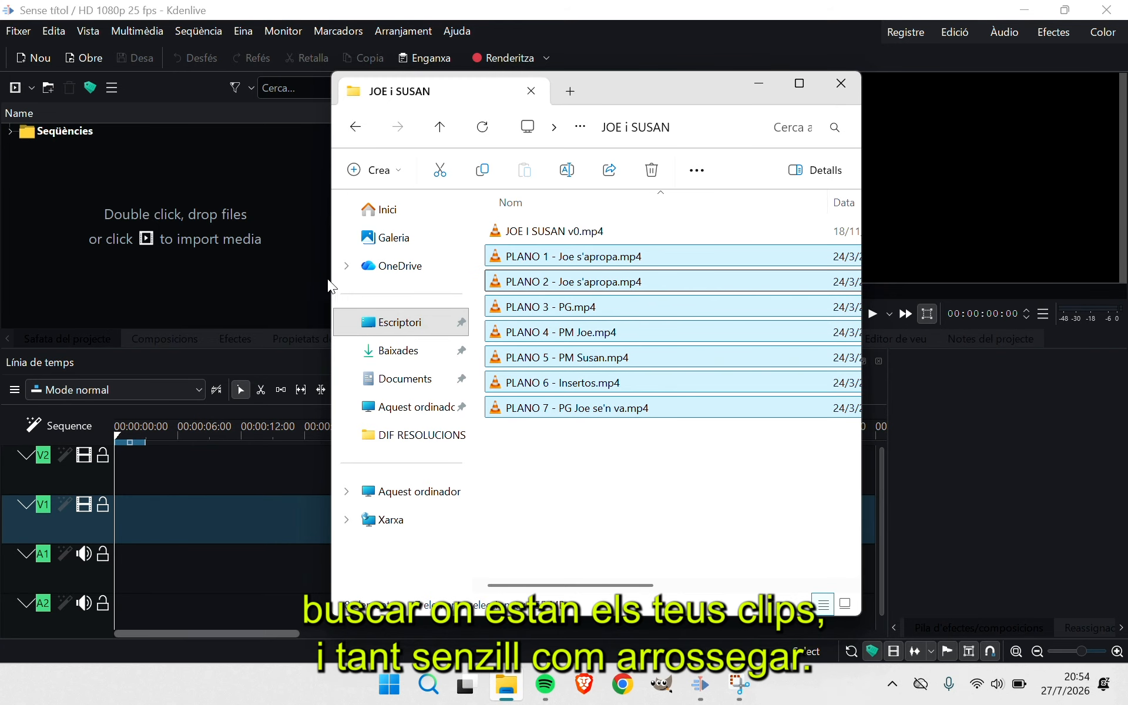
{"action": "left_click_drag", "start_coordinate": [329, 286], "coordinate": [256, 281]}
{"action": "left_click", "coordinate": [202, 172]}
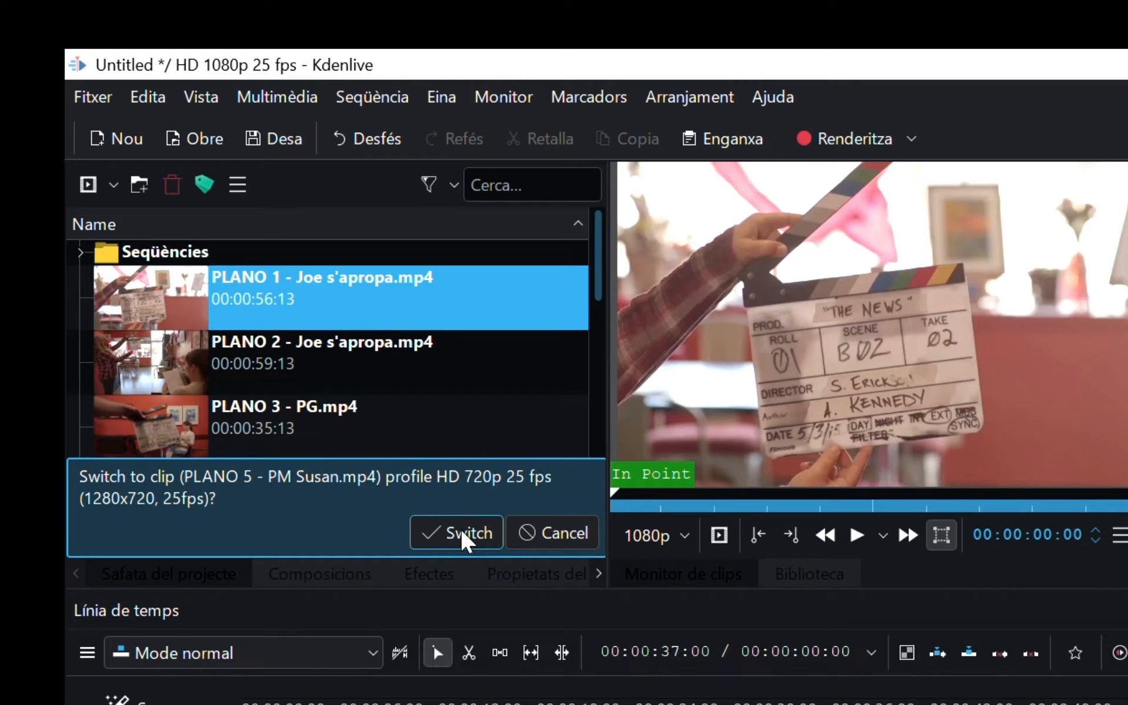
{"action": "left_click", "coordinate": [550, 533]}
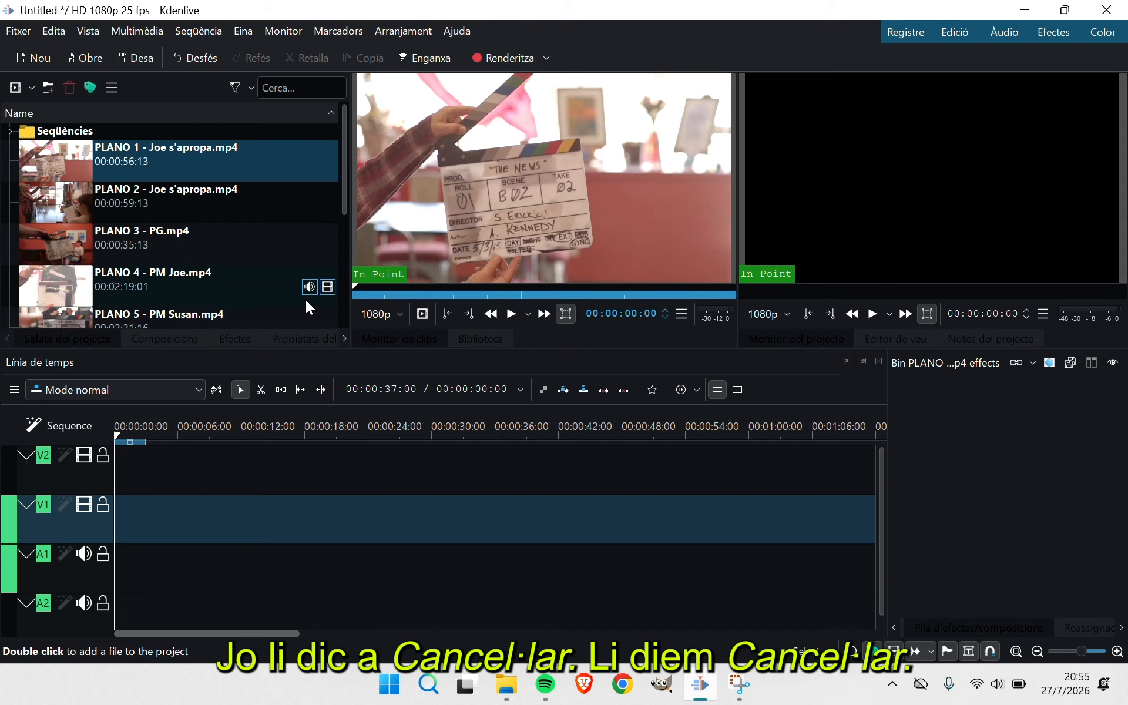
Step: Preview the PLANO 2, PLANO 3 and PLANO 4 clips in the clip monitor, scrubbing through PLANO 4
{"action": "left_click", "coordinate": [84, 199]}
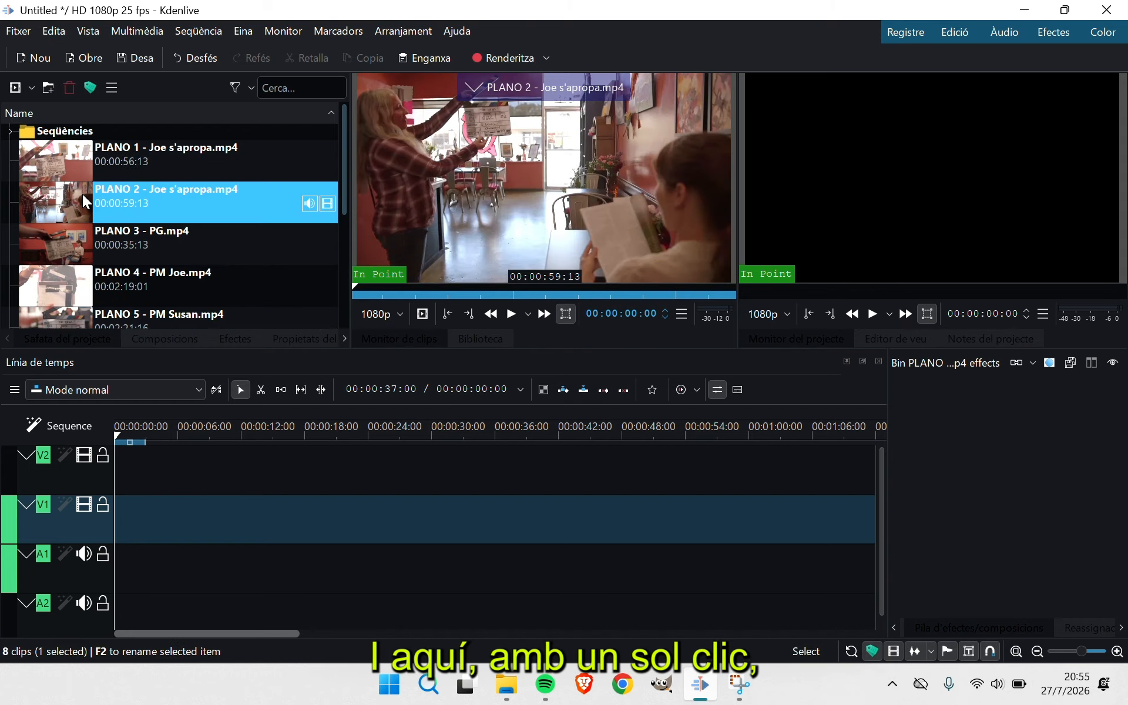
{"action": "left_click", "coordinate": [120, 244]}
{"action": "left_click", "coordinate": [151, 284]}
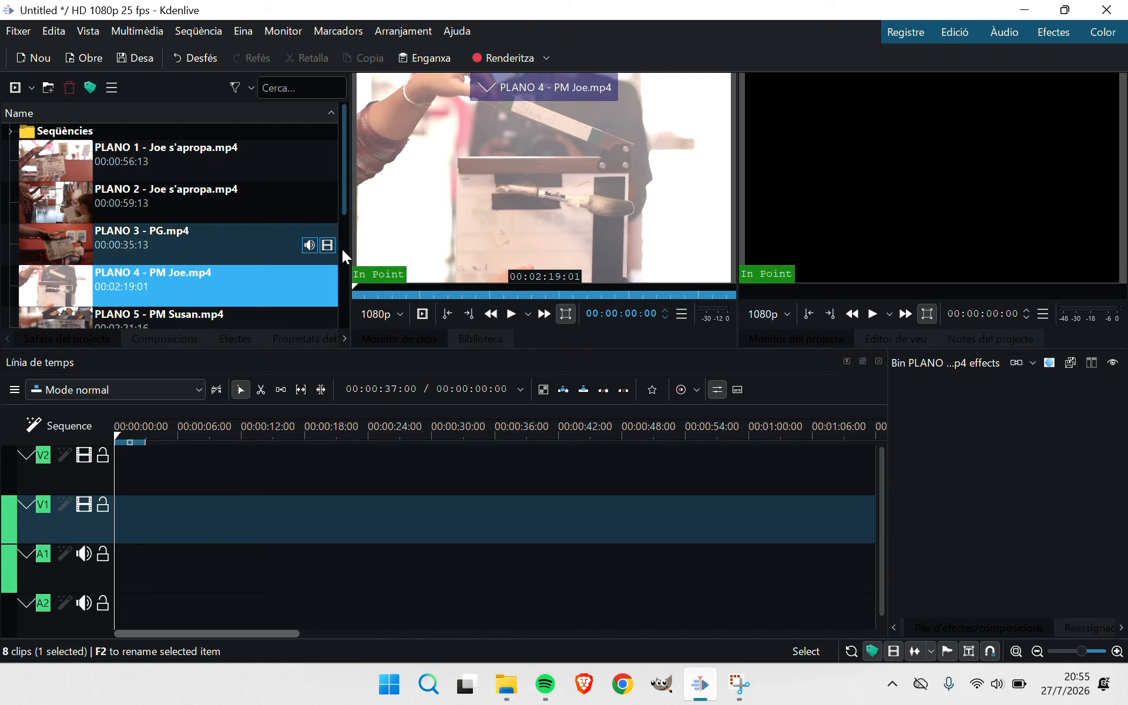
{"action": "left_click_drag", "start_coordinate": [363, 293], "coordinate": [452, 292]}
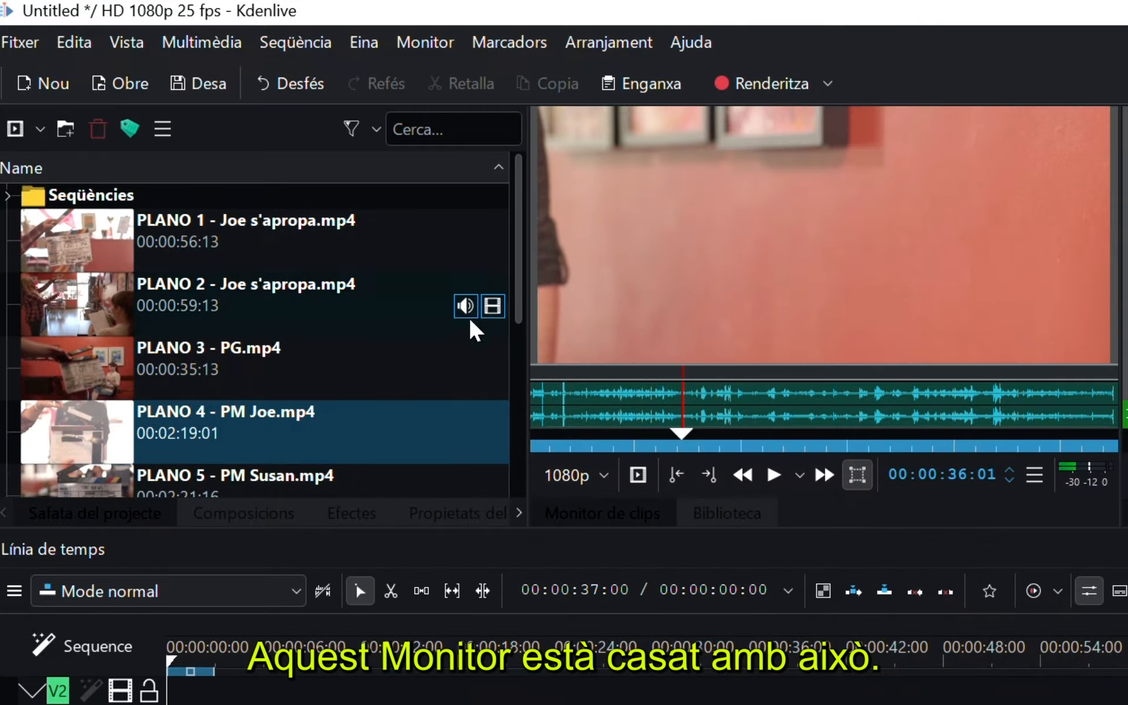
{"action": "left_click", "coordinate": [327, 293]}
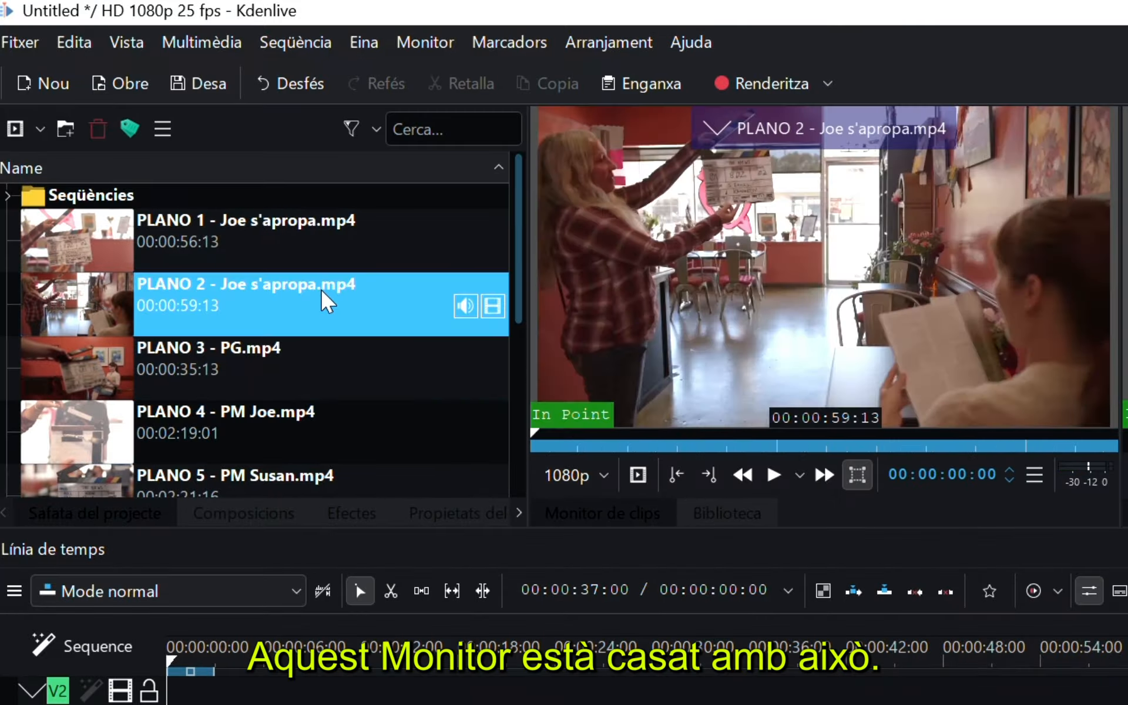
{"action": "left_click", "coordinate": [319, 362]}
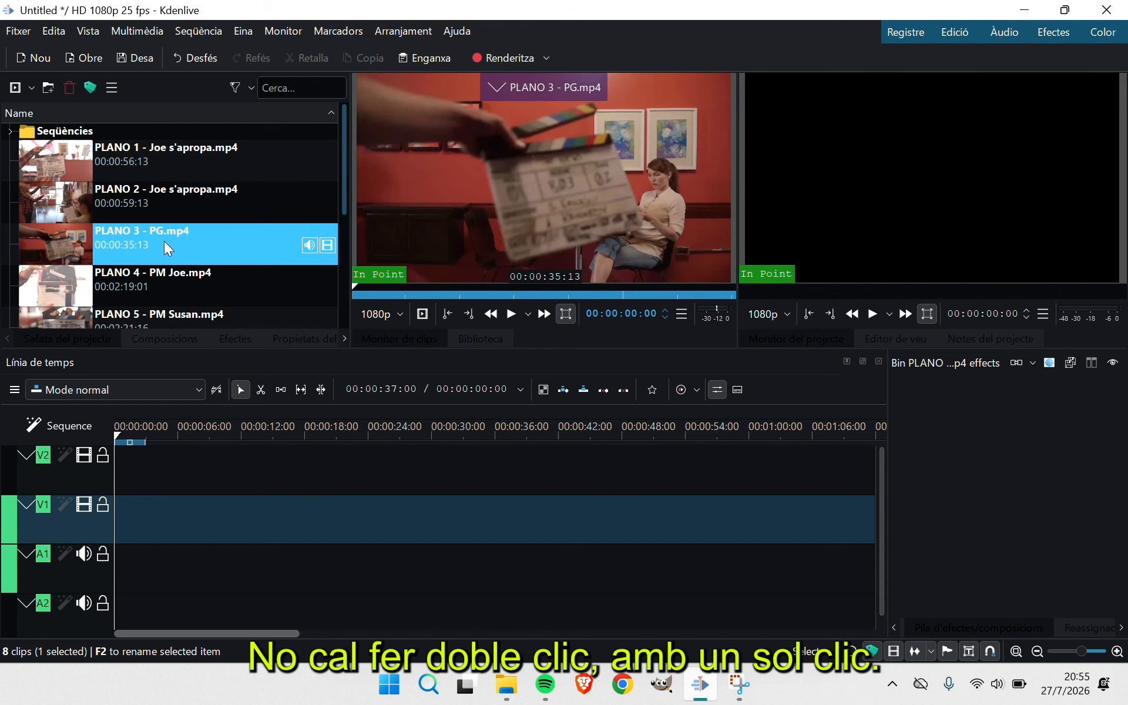
Step: Play and pause PLANO 4 in the clip monitor, then scrub through PLANO 4 and PLANO 3
{"action": "left_click", "coordinate": [81, 277]}
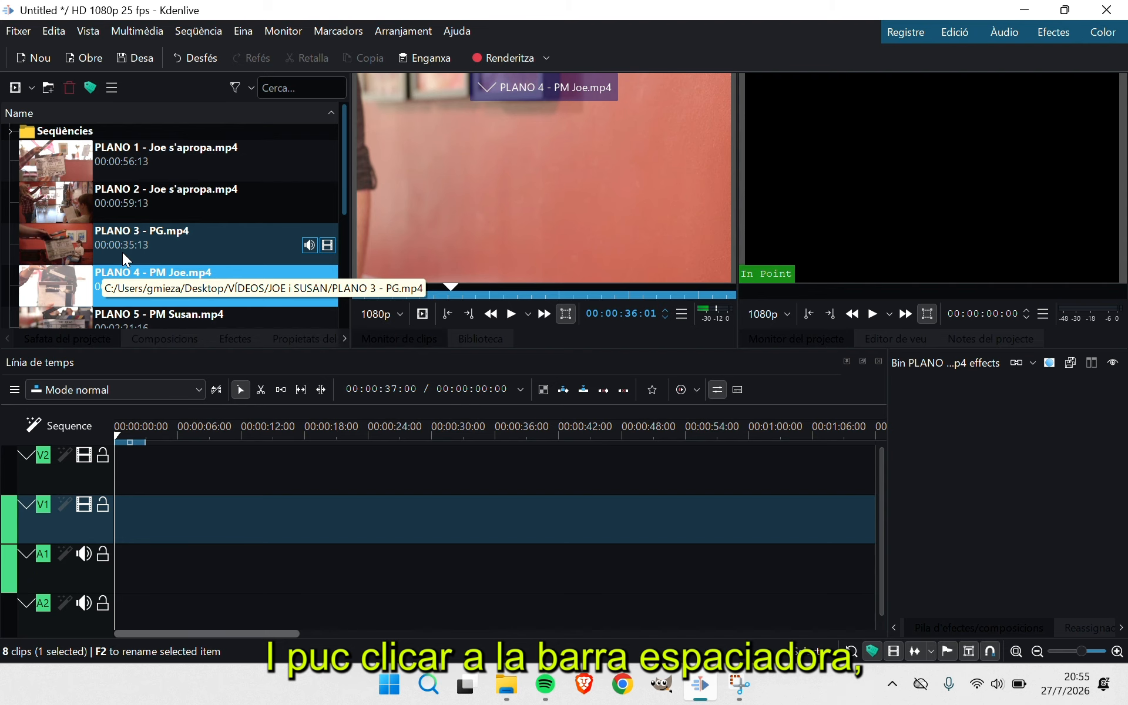
{"action": "key", "text": "space"}
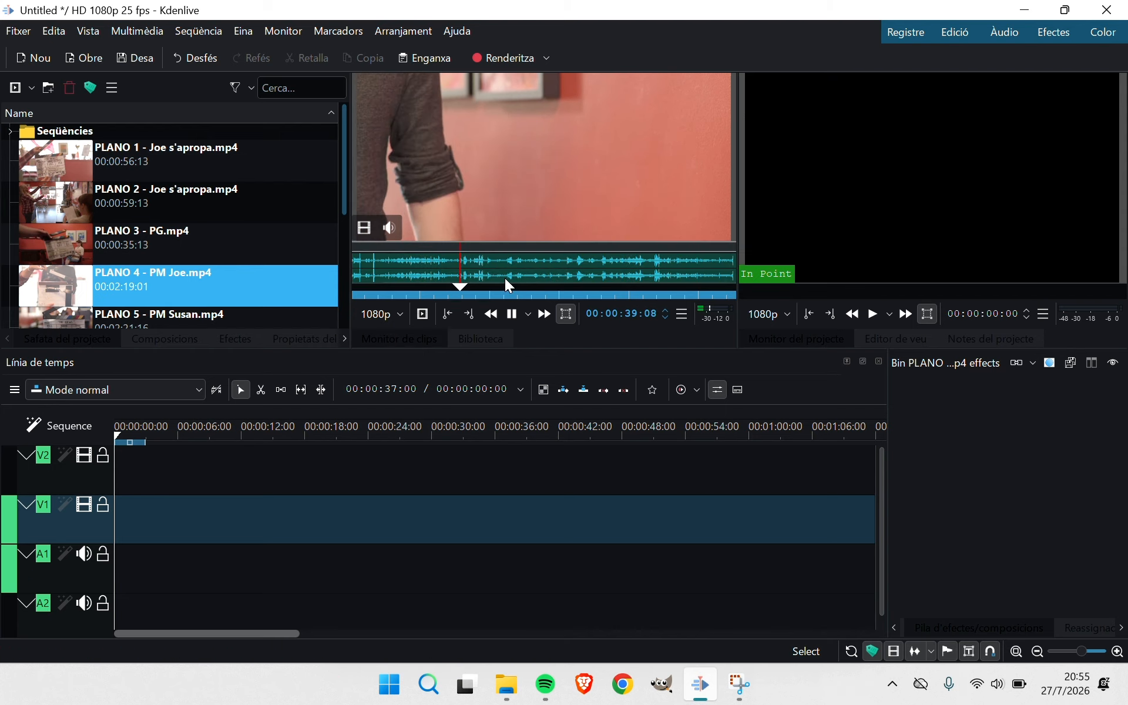
{"action": "key", "text": "space"}
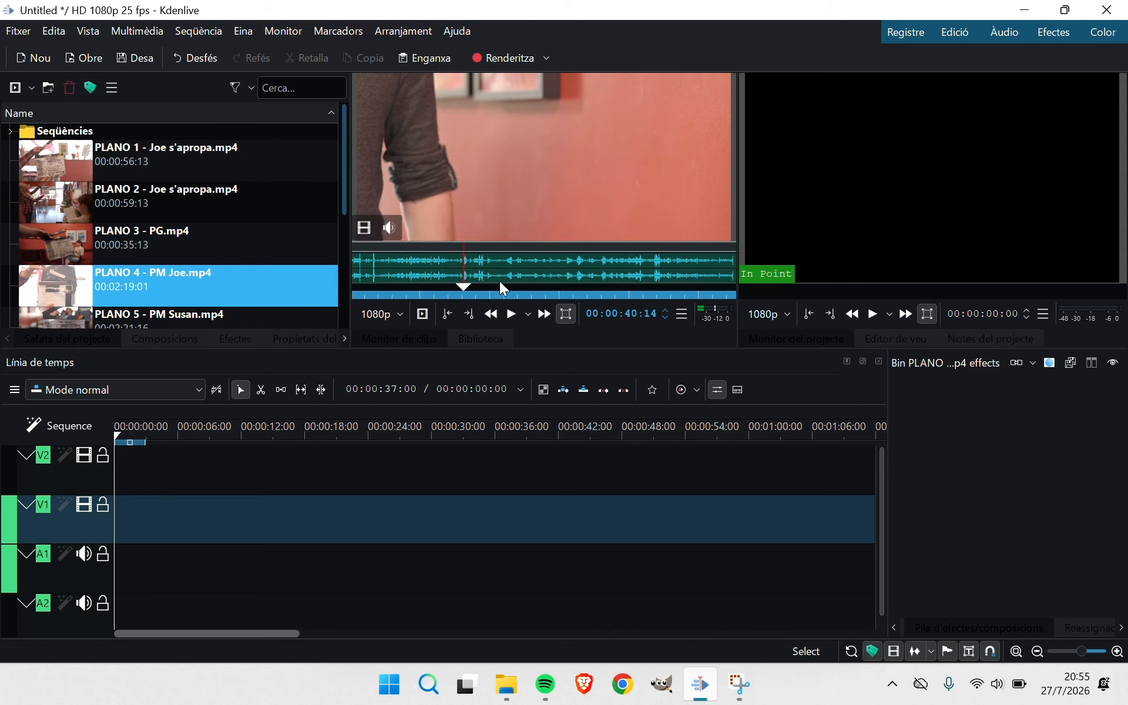
{"action": "left_click_drag", "start_coordinate": [463, 287], "coordinate": [518, 302]}
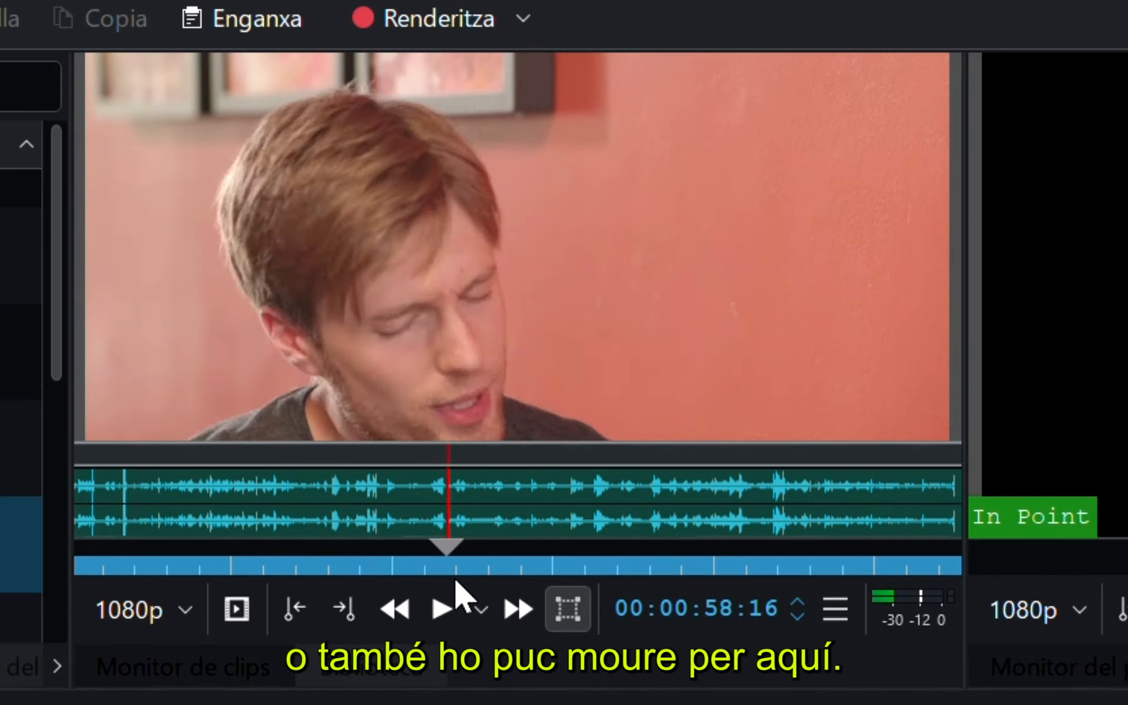
{"action": "left_click_drag", "start_coordinate": [455, 581], "coordinate": [298, 574]}
{"action": "left_click", "coordinate": [167, 239]}
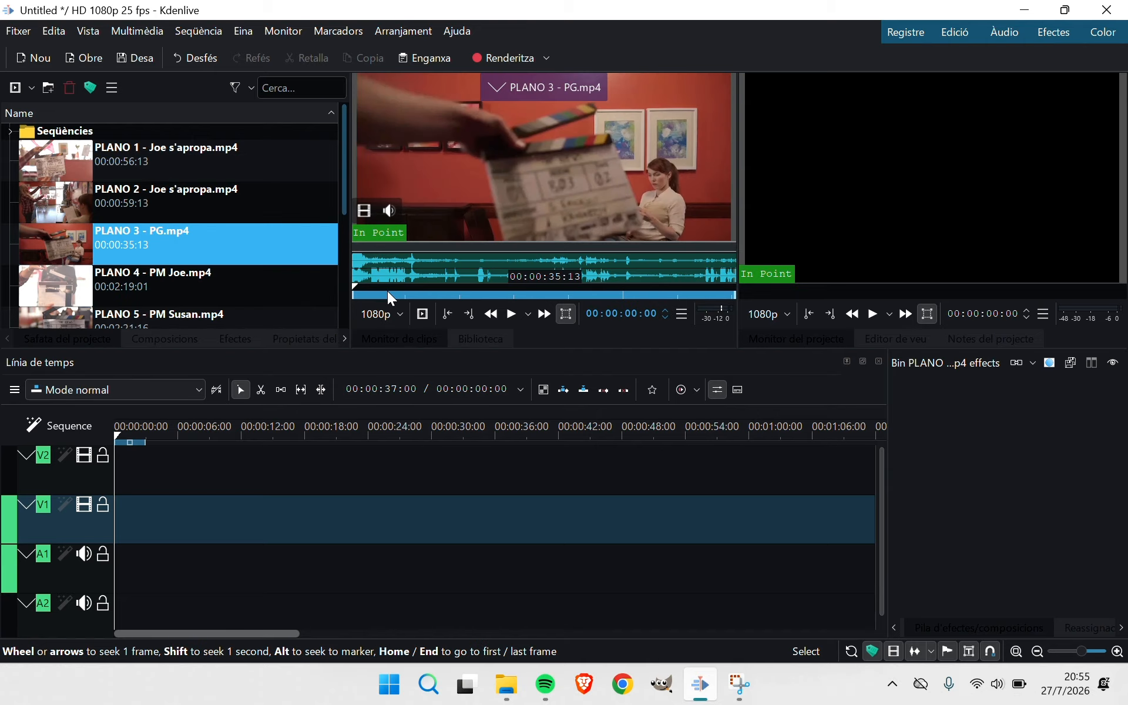
{"action": "left_click_drag", "start_coordinate": [390, 291], "coordinate": [508, 287]}
Step: Mark the PLANO 1 clip's in point at 00:00:22:24 and its out point at 00:00:37:18
{"action": "left_click", "coordinate": [176, 178]}
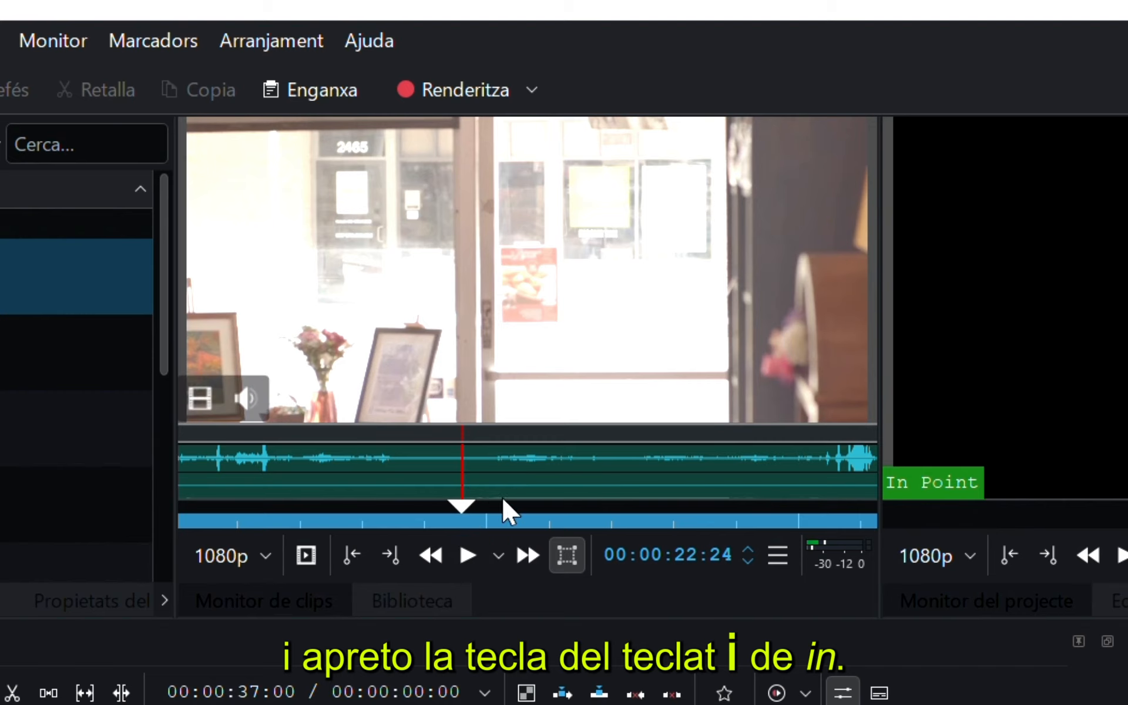
{"action": "key", "text": "i"}
{"action": "left_click_drag", "start_coordinate": [466, 505], "coordinate": [650, 504]}
{"action": "key", "text": "o"}
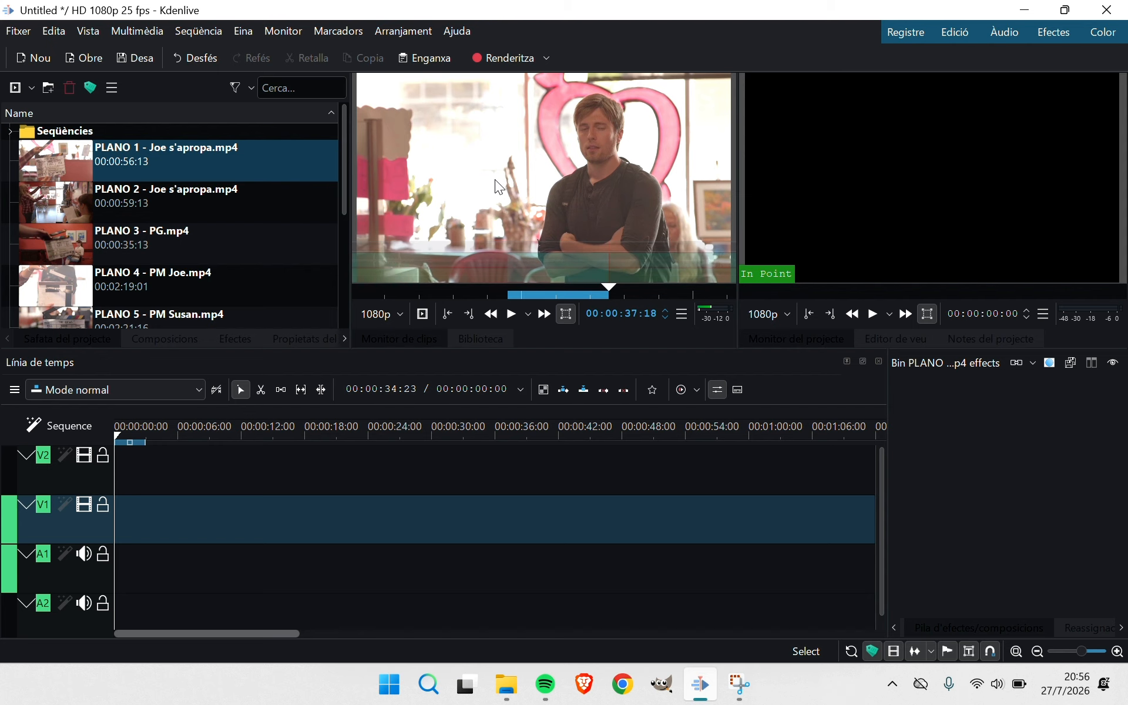
Step: Place the marked part of PLANO 1 at the start of tracks V1 and A1, and move the sequence playhead to 00:00:11:19
{"action": "left_click_drag", "start_coordinate": [426, 345], "coordinate": [0, 704]}
{"action": "left_click_drag", "start_coordinate": [207, 488], "coordinate": [116, 545]}
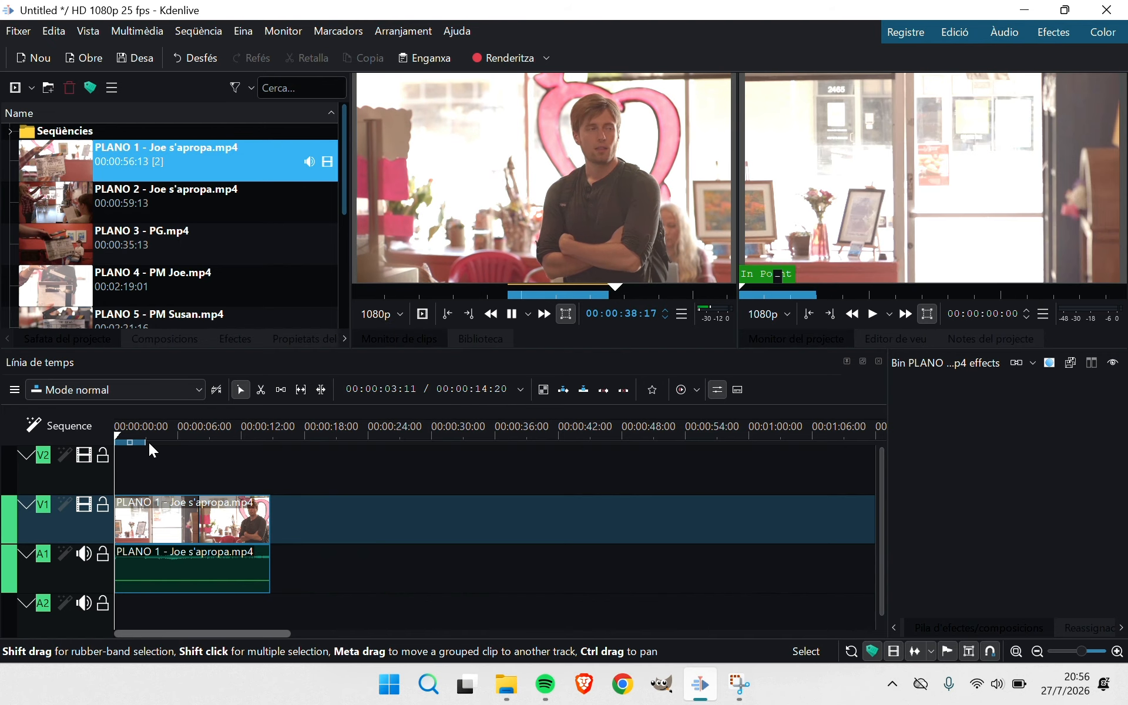
{"action": "left_click_drag", "start_coordinate": [149, 435], "coordinate": [240, 438]}
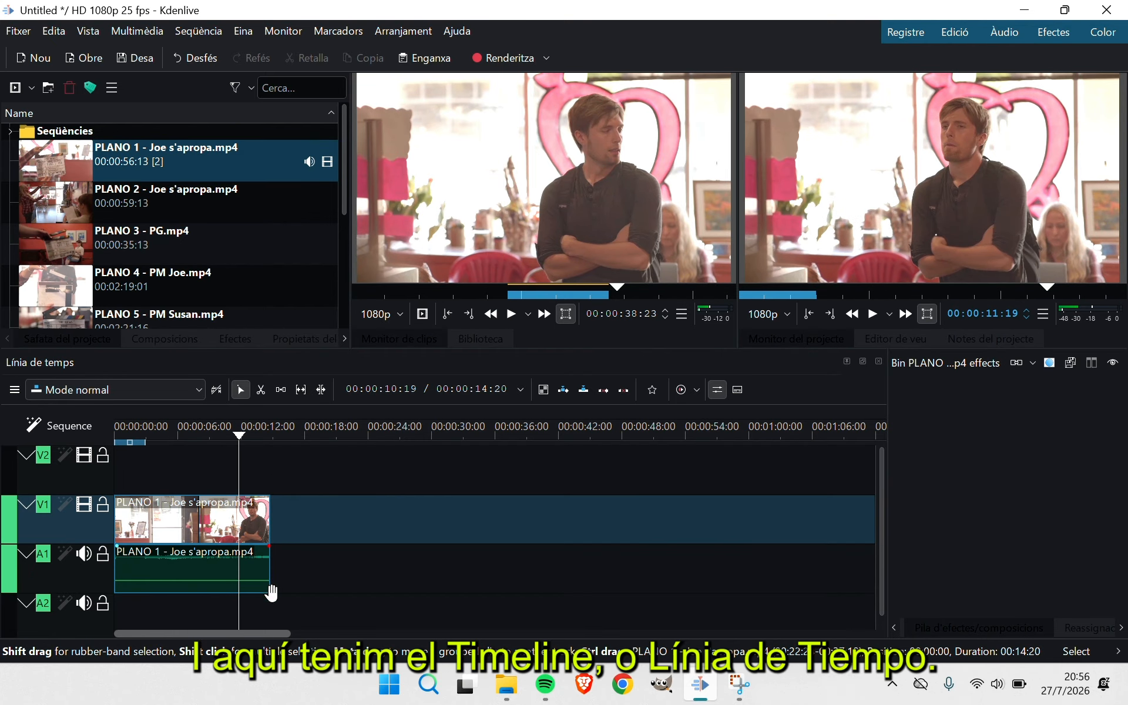
{"action": "left_click_drag", "start_coordinate": [290, 634], "coordinate": [347, 633]}
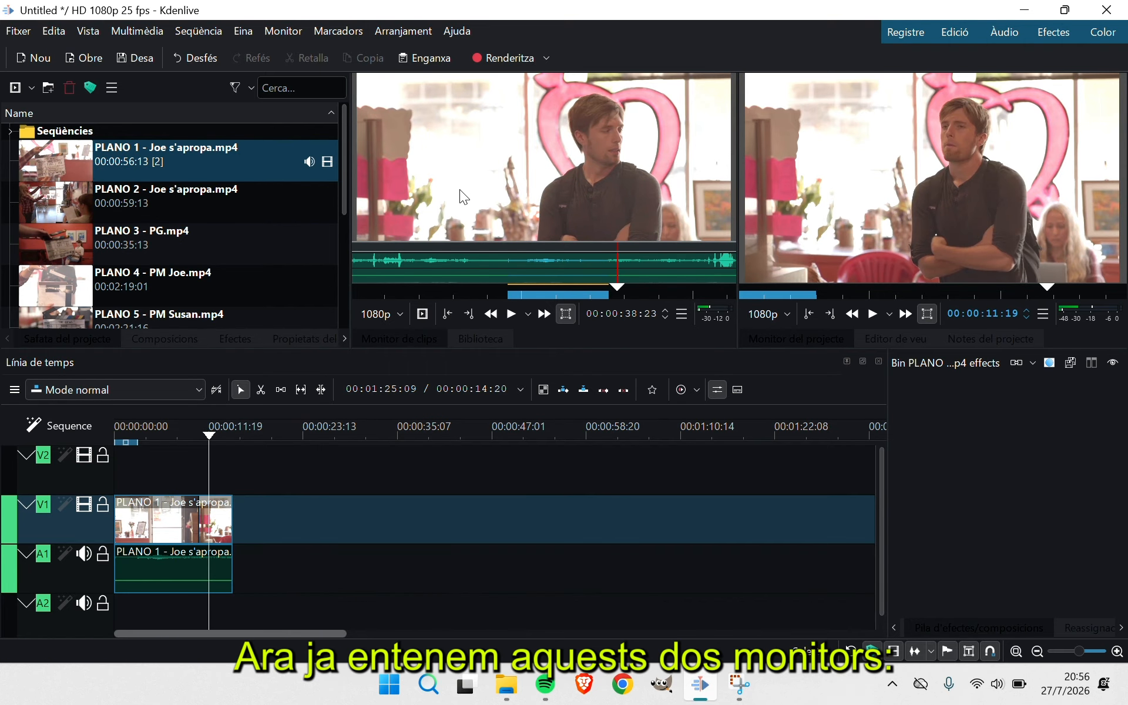
Step: Compare the two monitors by previewing PLANO 2, PLANO 3, PLANO 4 and PLANO 1, then scrub the sequence to 00:00:10:14
{"action": "left_click", "coordinate": [225, 206]}
{"action": "left_click", "coordinate": [215, 242]}
{"action": "left_click", "coordinate": [214, 278]}
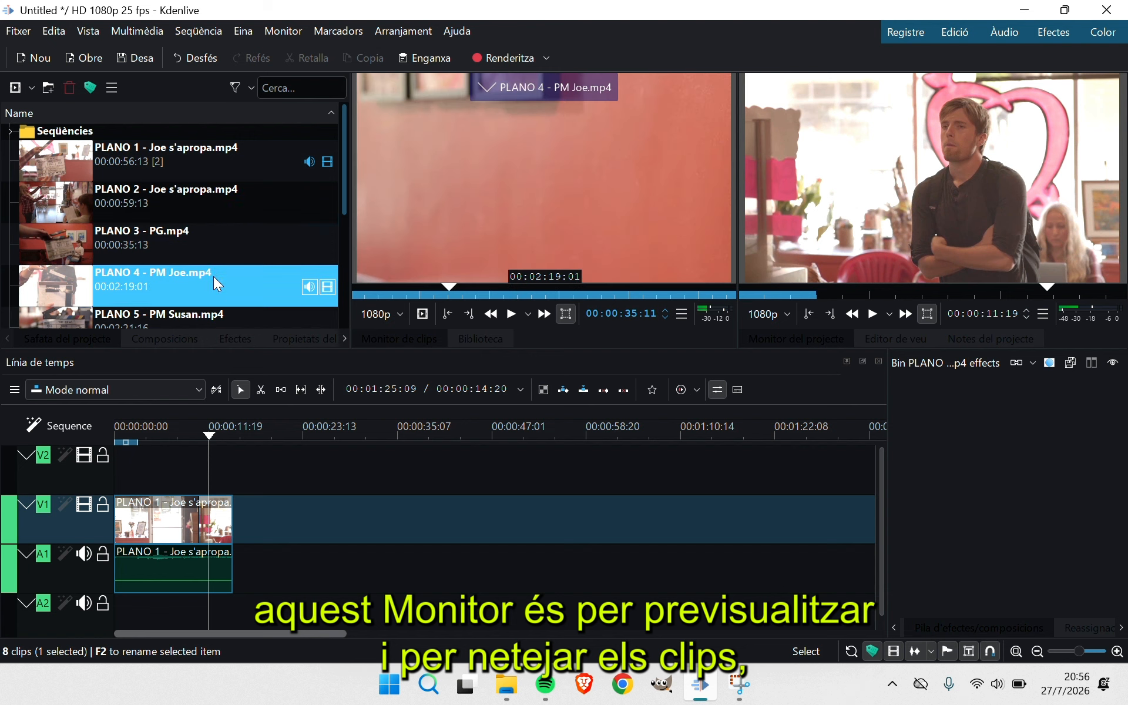
{"action": "left_click", "coordinate": [218, 160]}
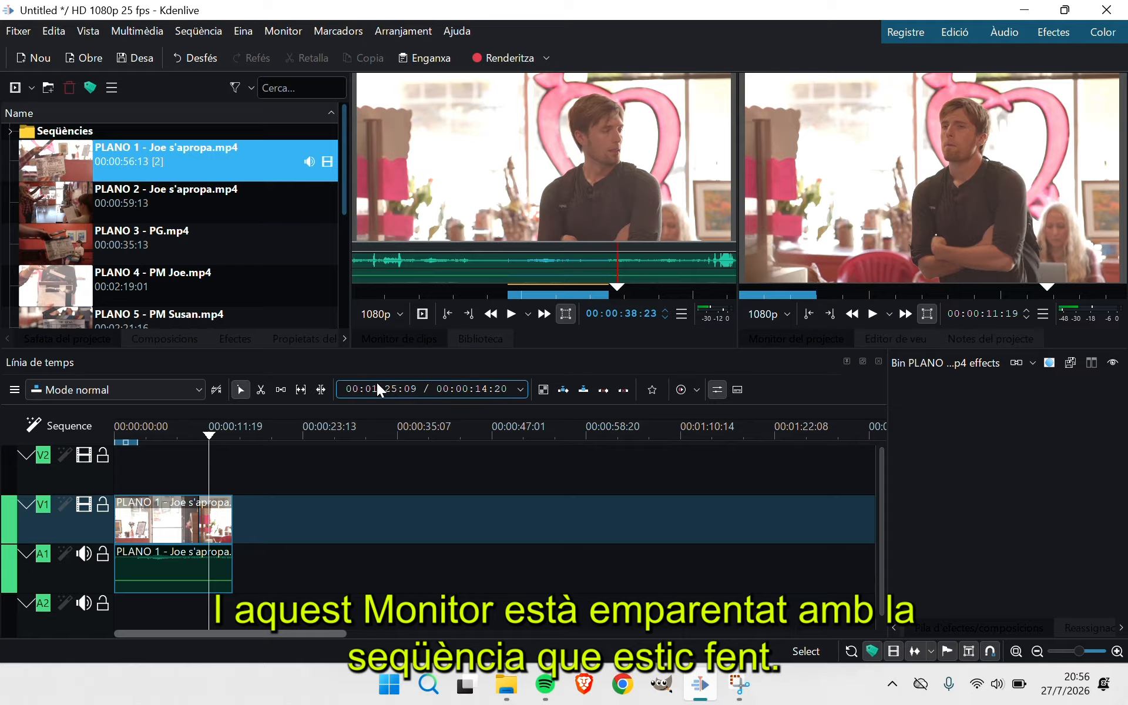
{"action": "left_click_drag", "start_coordinate": [231, 436], "coordinate": [200, 433]}
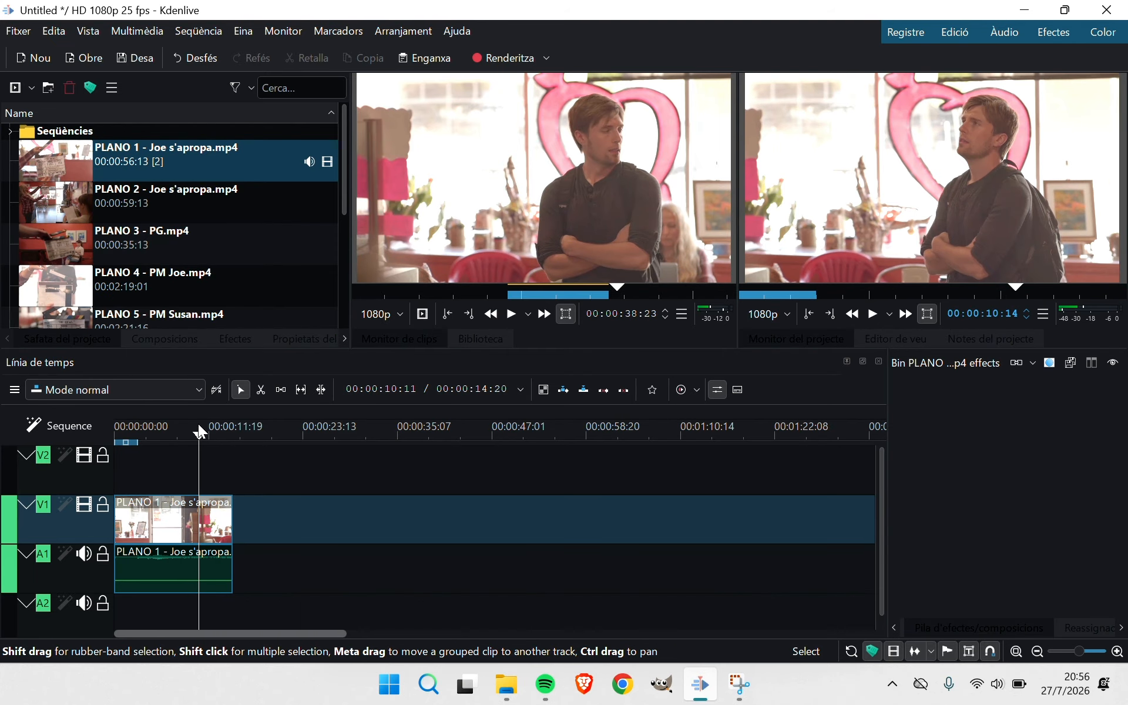
Step: Mark the PLANO 2 clip's in point at 00:00:40:09, where Joe turns, and its out point at 00:00:51:18
{"action": "left_click", "coordinate": [80, 206]}
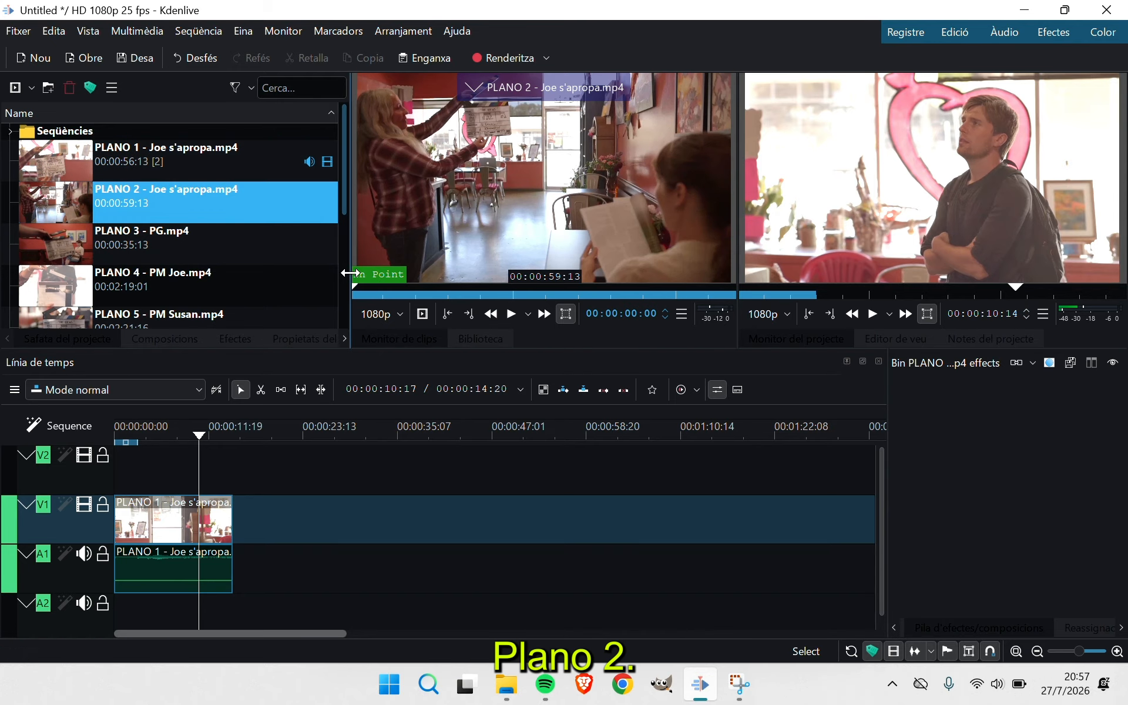
{"action": "left_click_drag", "start_coordinate": [200, 434], "coordinate": [228, 435]}
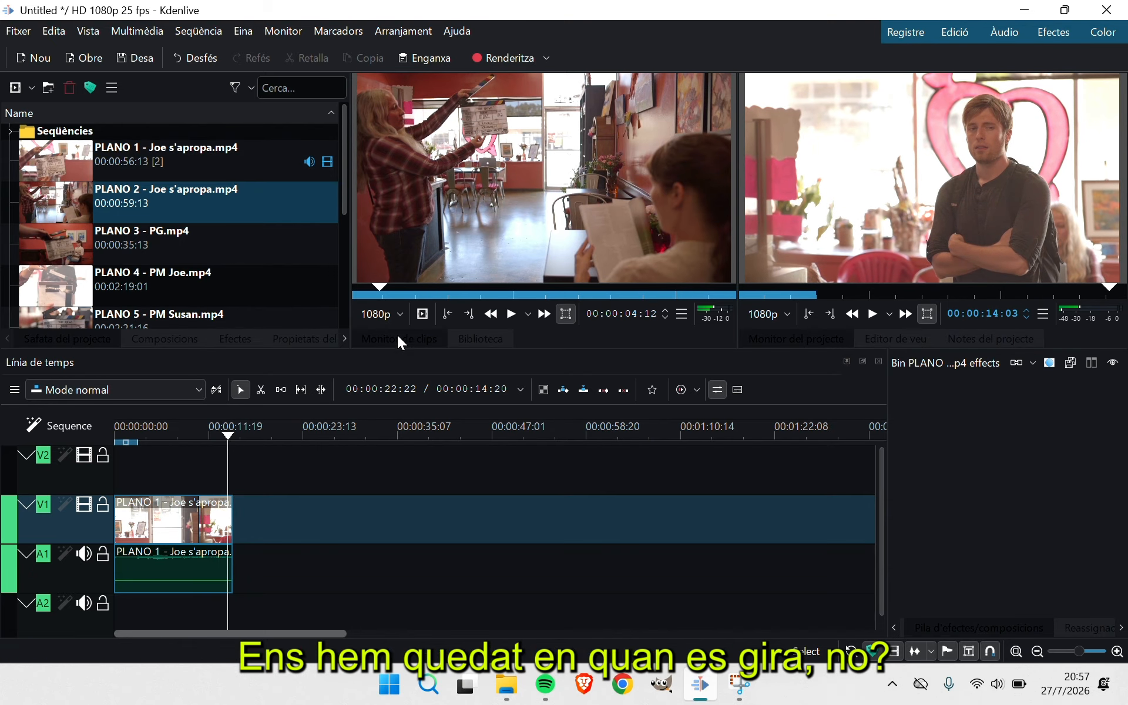
{"action": "left_click_drag", "start_coordinate": [382, 288], "coordinate": [414, 295]}
{"action": "left_click_drag", "start_coordinate": [259, 542], "coordinate": [663, 548]}
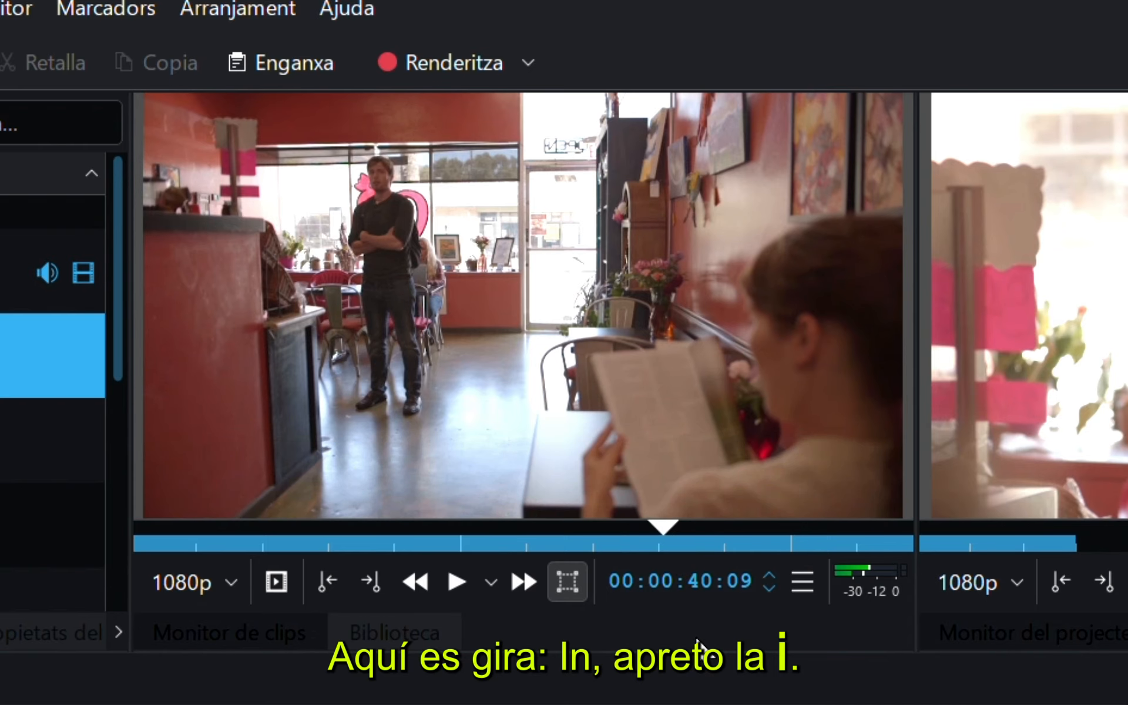
{"action": "key", "text": "i"}
{"action": "left_click_drag", "start_coordinate": [667, 524], "coordinate": [814, 527]}
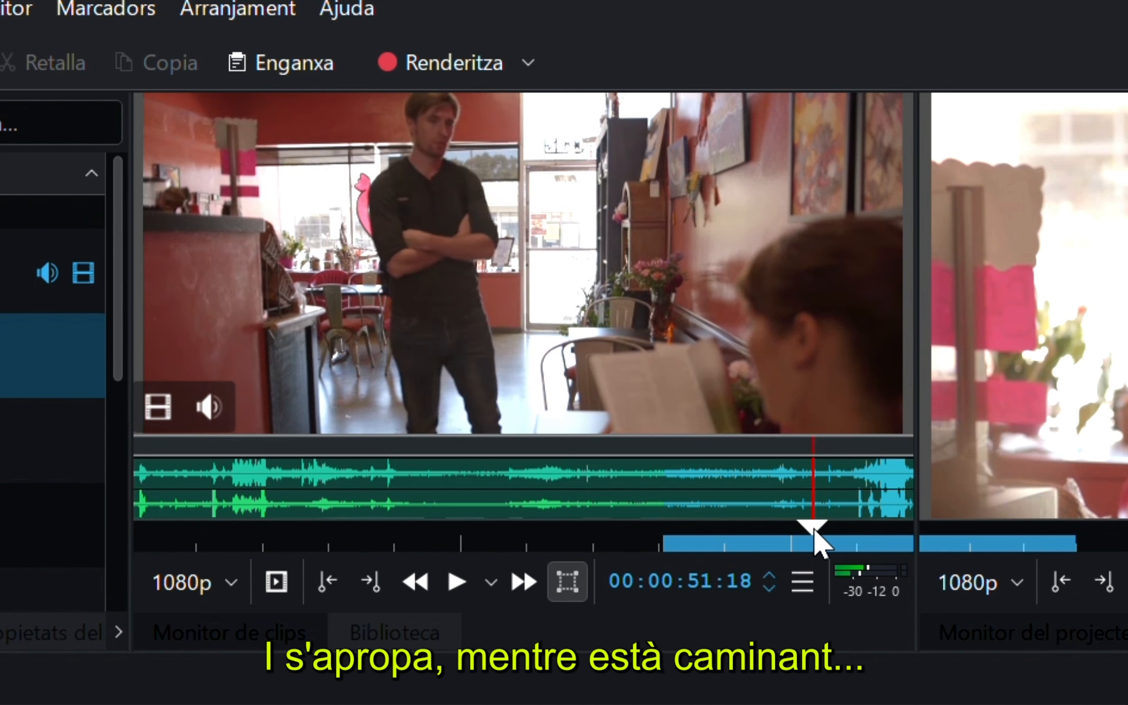
{"action": "key", "text": "o"}
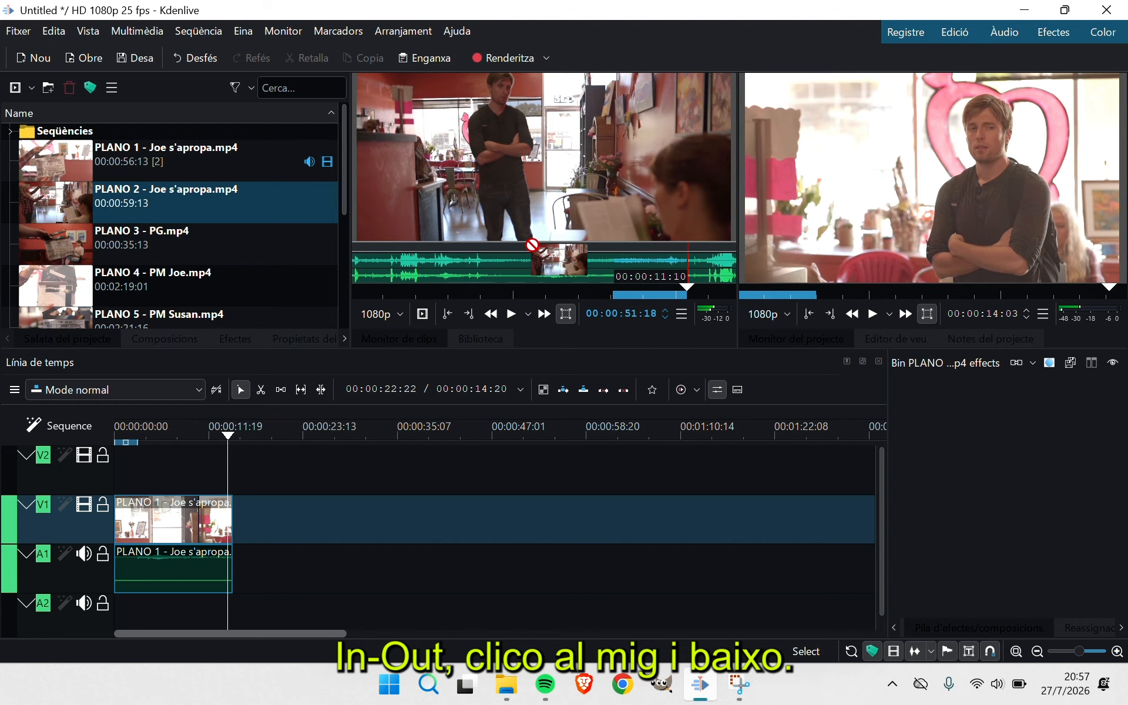
Step: Place the marked part of PLANO 2 directly after PLANO 1 on tracks V1 and A1, and play the cut between them
{"action": "left_click_drag", "start_coordinate": [532, 245], "coordinate": [230, 518]}
{"action": "mouse_move", "coordinate": [209, 431]}
{"action": "left_mouse_down"}
{"action": "mouse_move", "coordinate": [249, 435]}
{"action": "mouse_move", "coordinate": [210, 435]}
{"action": "left_mouse_up"}
{"action": "key", "text": "space"}
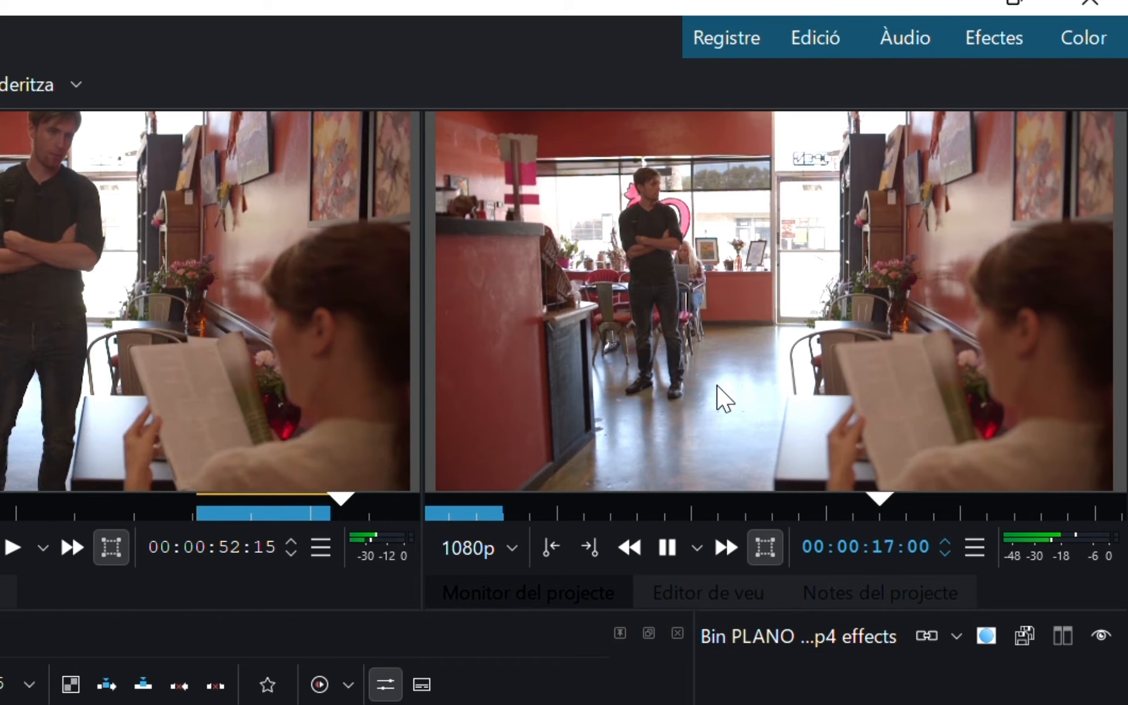
{"action": "key", "text": "space"}
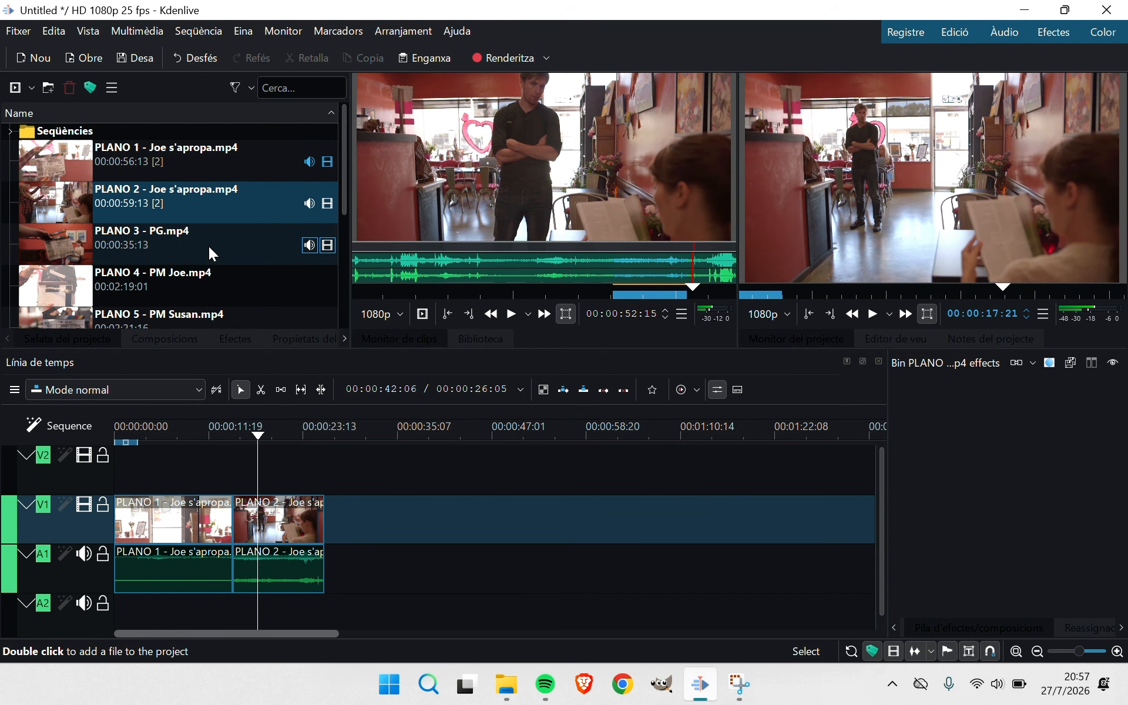
Step: Compare PLANO 3 with the end of the sequence and mark its in point at 00:00:16:05 and out point at 00:00:24:02
{"action": "left_click", "coordinate": [209, 245]}
{"action": "left_click", "coordinate": [411, 292]}
{"action": "left_click_drag", "start_coordinate": [414, 289], "coordinate": [458, 288]}
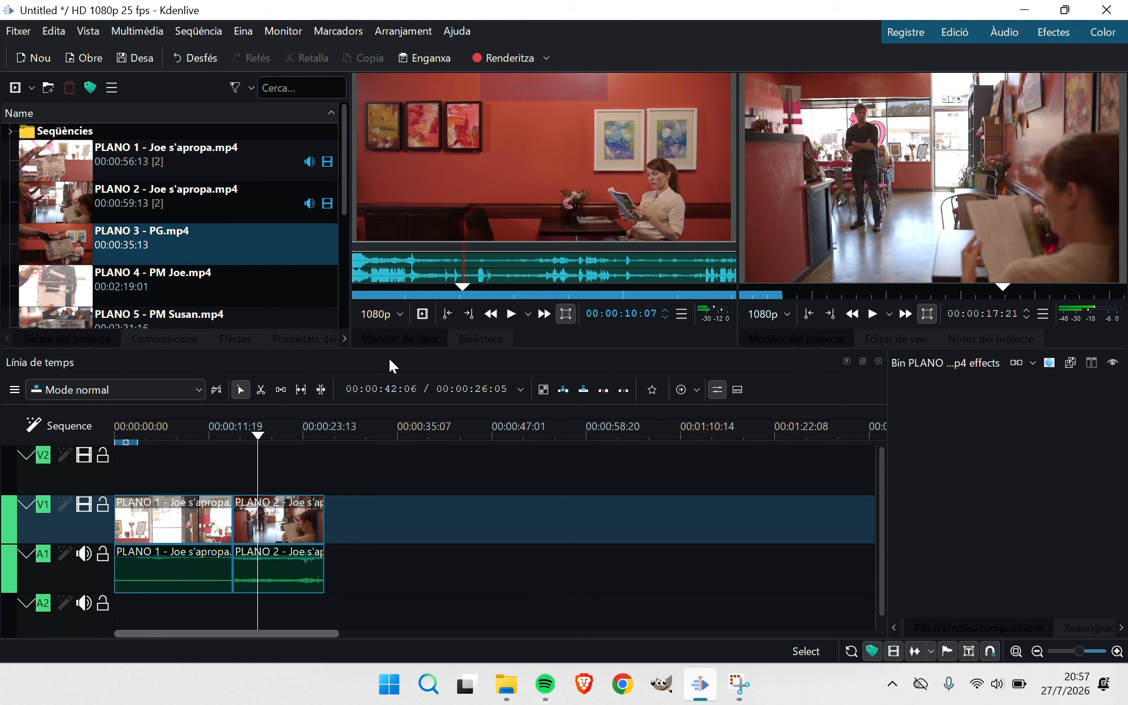
{"action": "left_click_drag", "start_coordinate": [261, 428], "coordinate": [322, 410]}
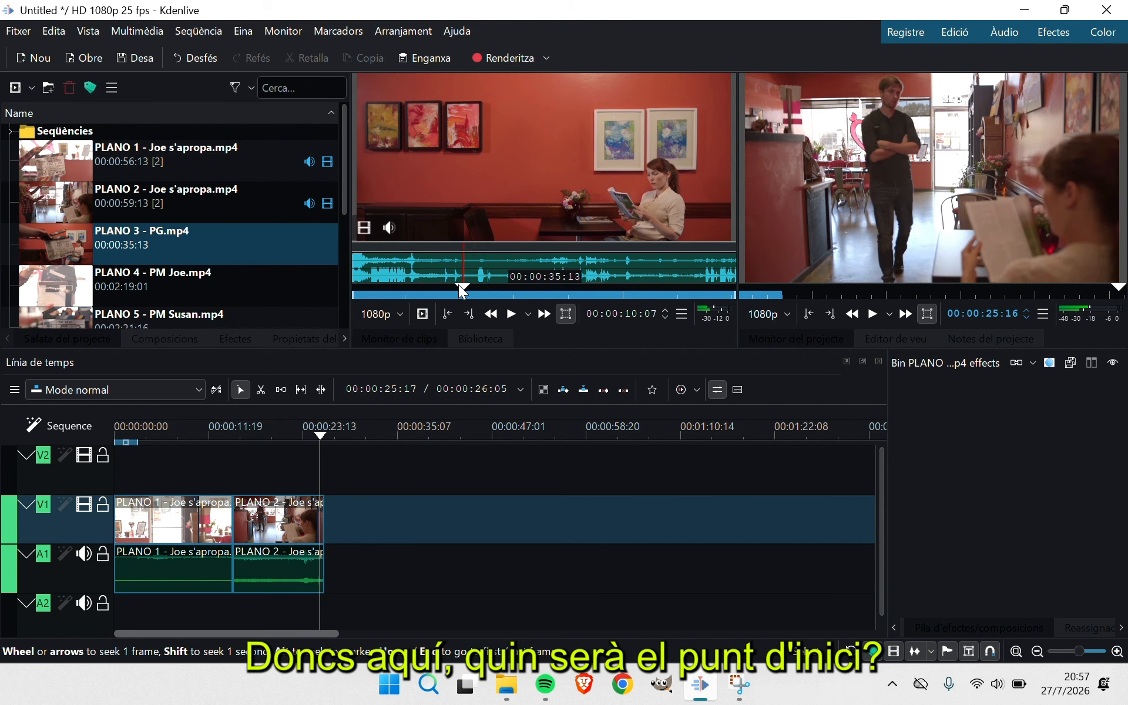
{"action": "left_click", "coordinate": [462, 291]}
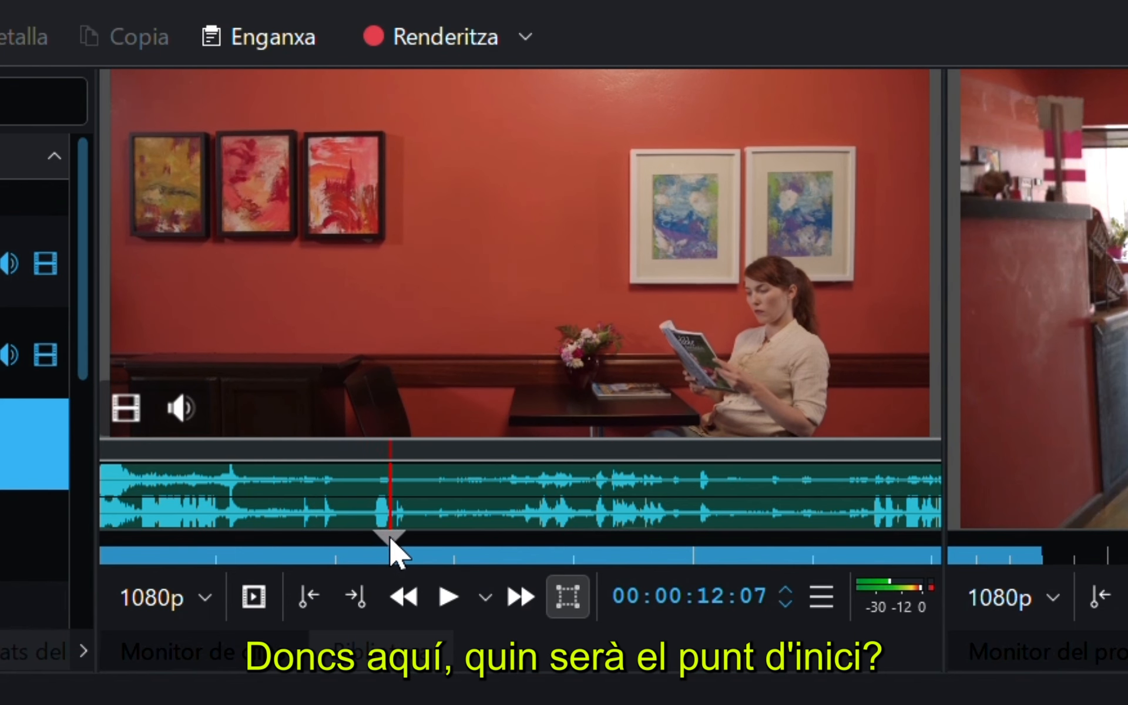
{"action": "left_click_drag", "start_coordinate": [390, 536], "coordinate": [668, 534]}
{"action": "key", "text": "i"}
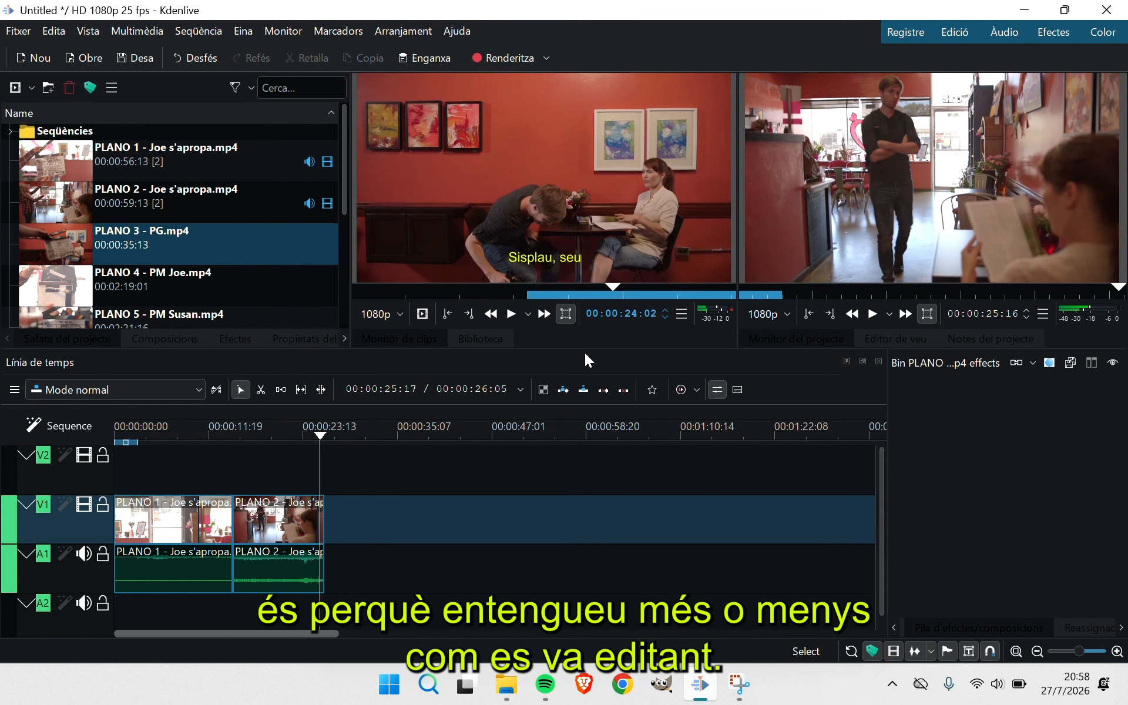
{"action": "mouse_move", "coordinate": [596, 241]}
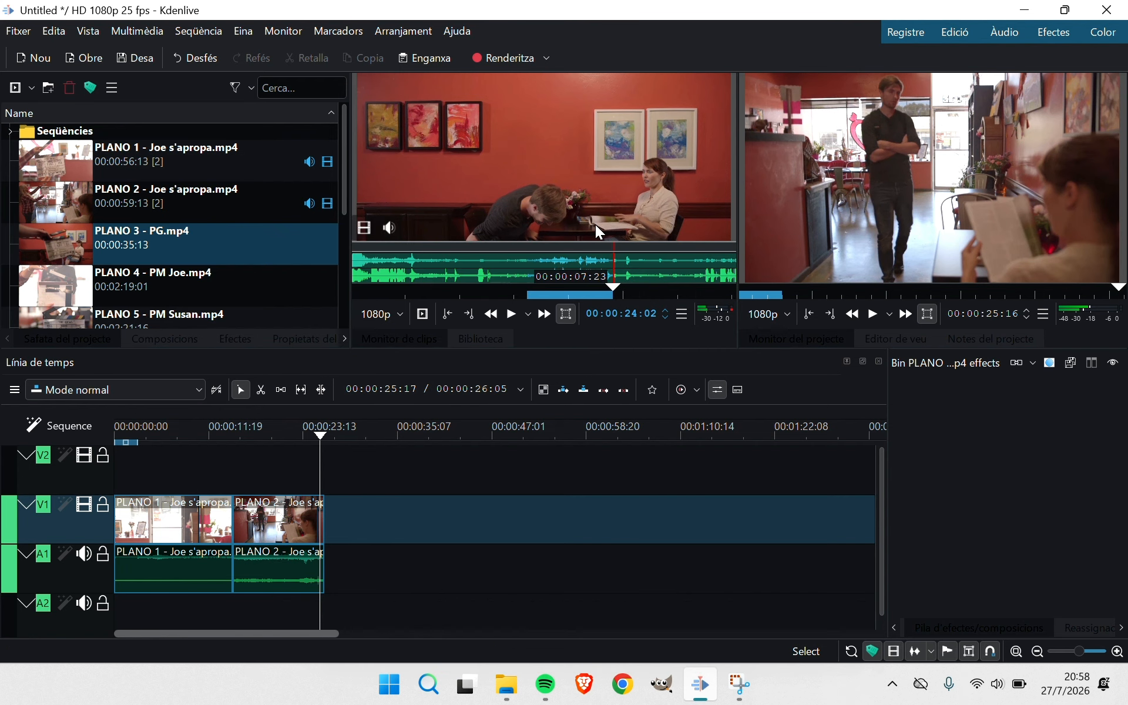
{"action": "key", "text": "o"}
Step: Place the marked part of PLANO 3 directly after PLANO 2 on tracks V1 and A1, and preview the cut between them
{"action": "left_click_drag", "start_coordinate": [559, 182], "coordinate": [332, 534]}
{"action": "left_click_drag", "start_coordinate": [321, 436], "coordinate": [324, 434]}
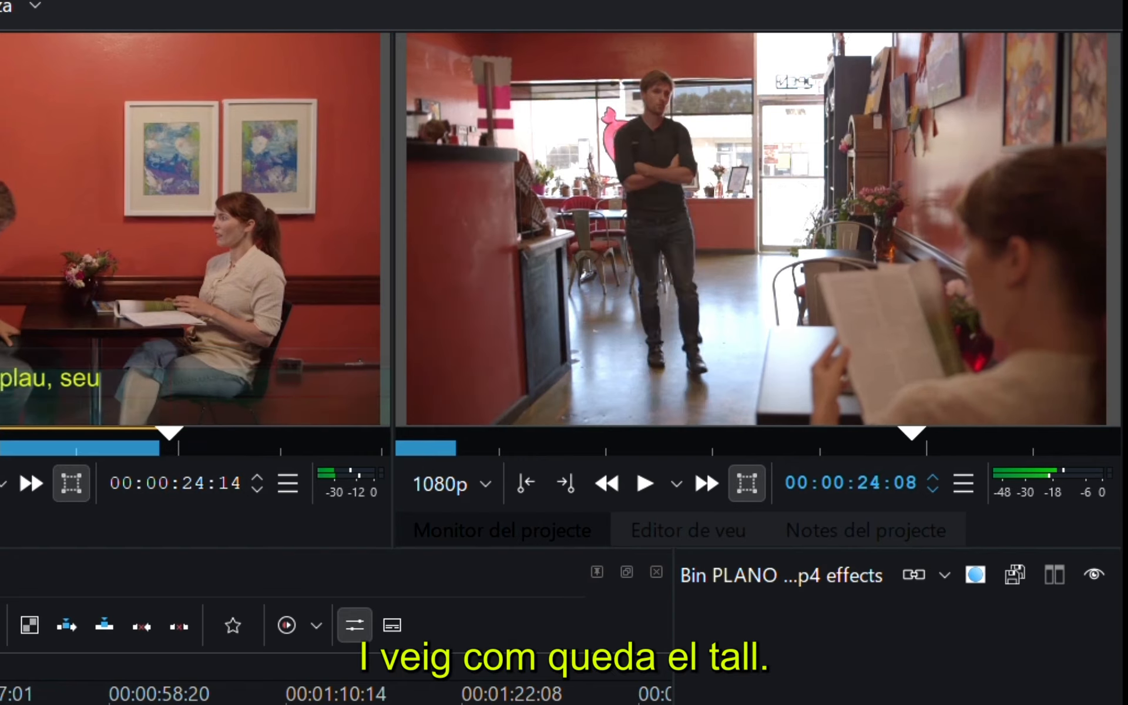
{"action": "key", "text": "space"}
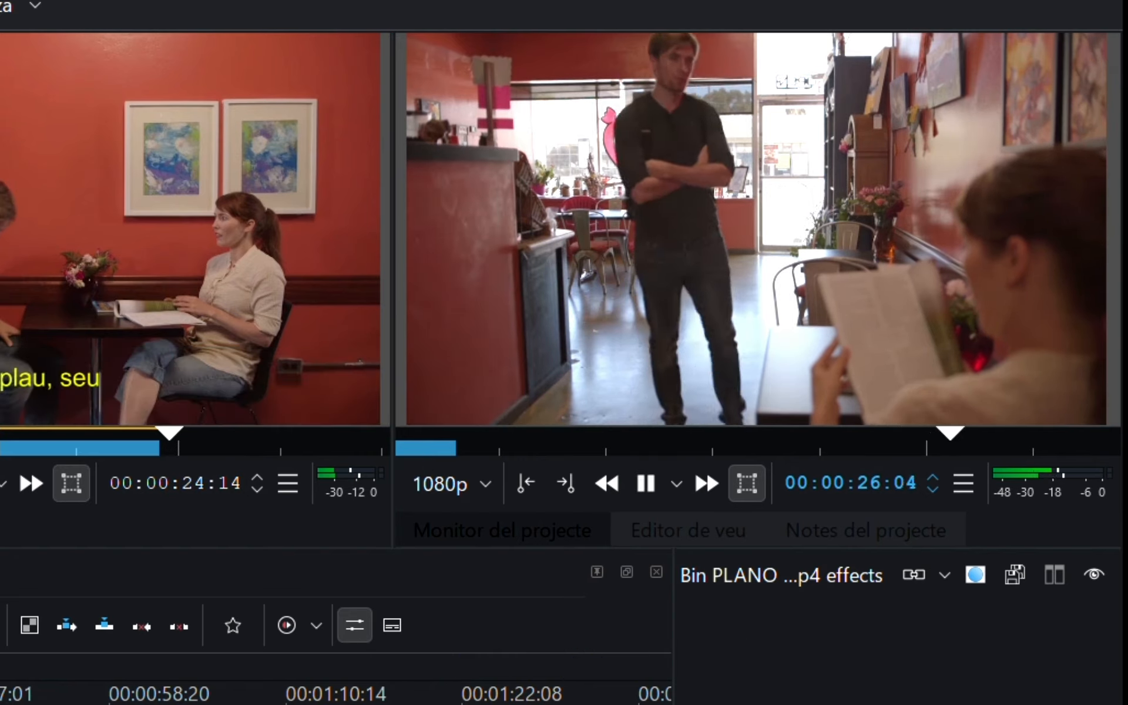
{"action": "key", "text": "space"}
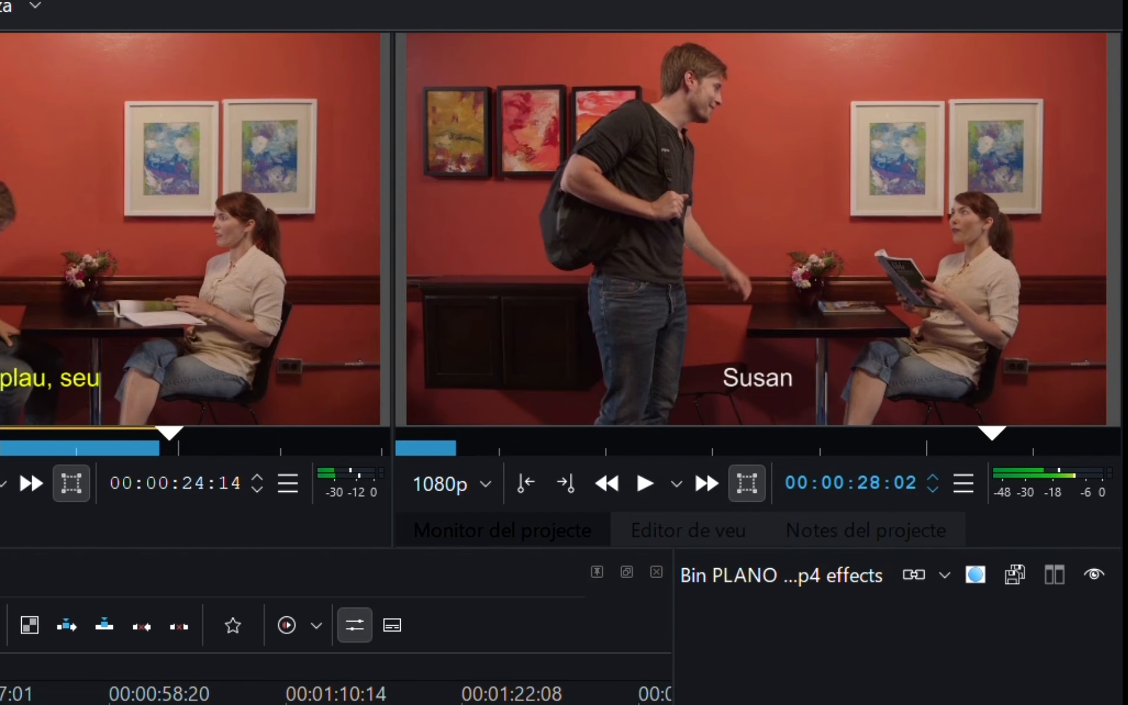
{"action": "left_click", "coordinate": [286, 434]}
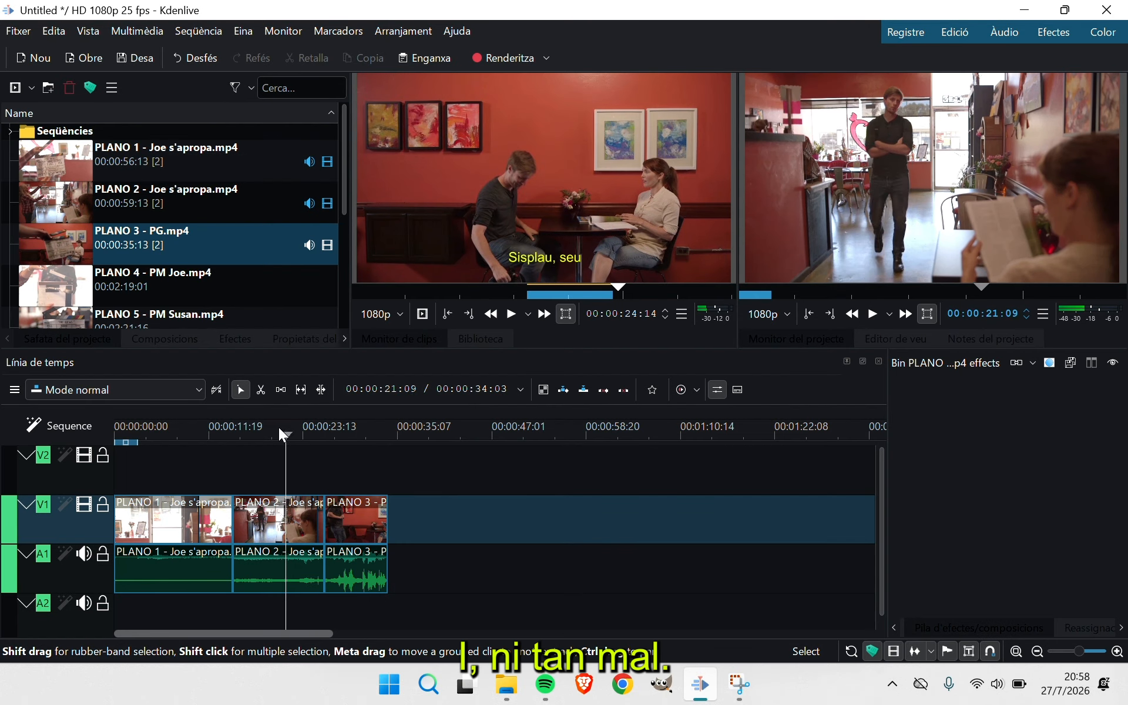
{"action": "left_click_drag", "start_coordinate": [282, 435], "coordinate": [356, 420]}
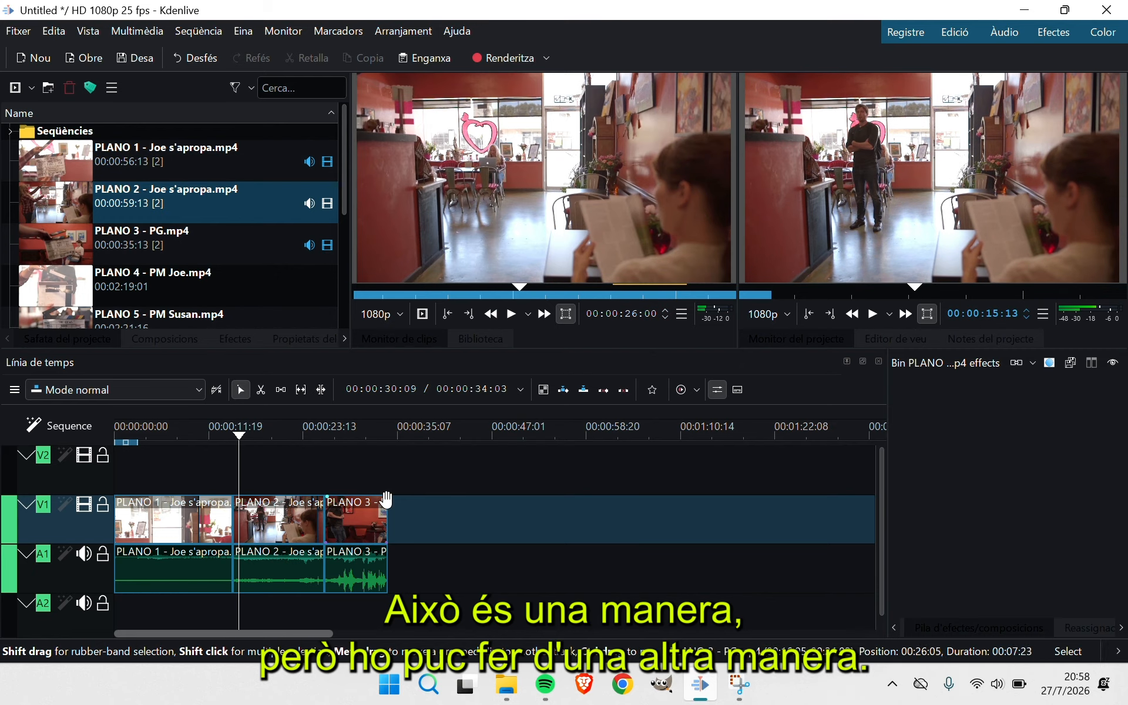
Step: Delete the PLANO 3 clip and the PLANO 2 clip from the timeline, one at a time
{"action": "left_click_drag", "start_coordinate": [446, 479], "coordinate": [353, 543]}
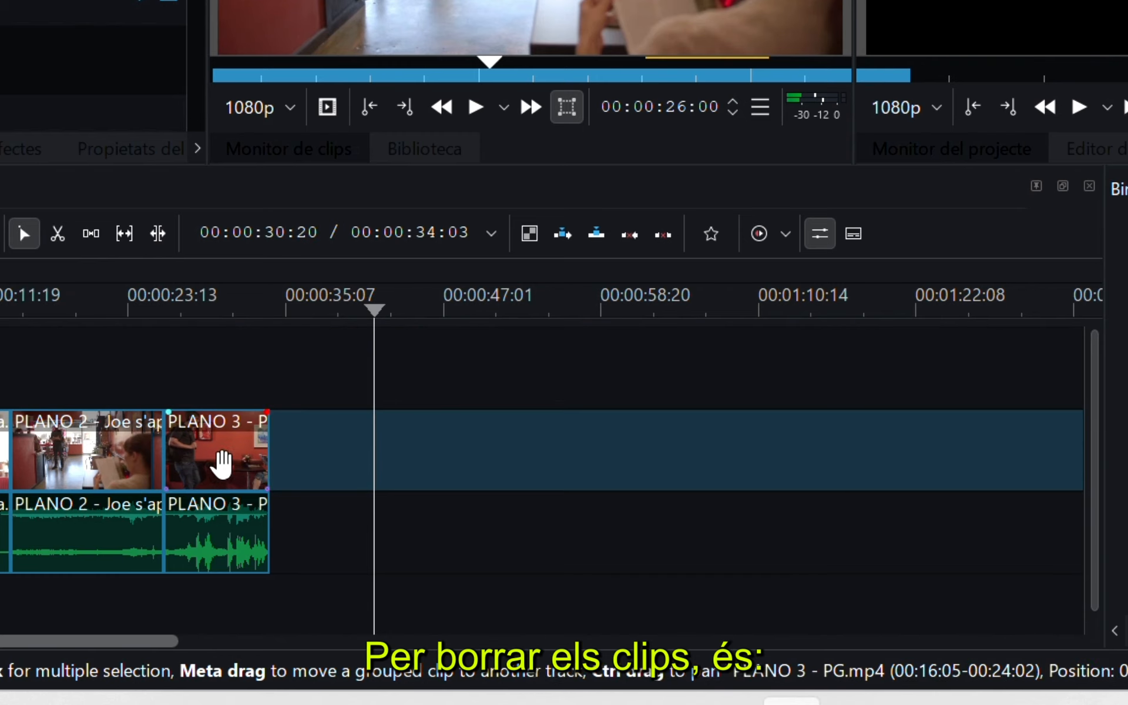
{"action": "left_click", "coordinate": [218, 438]}
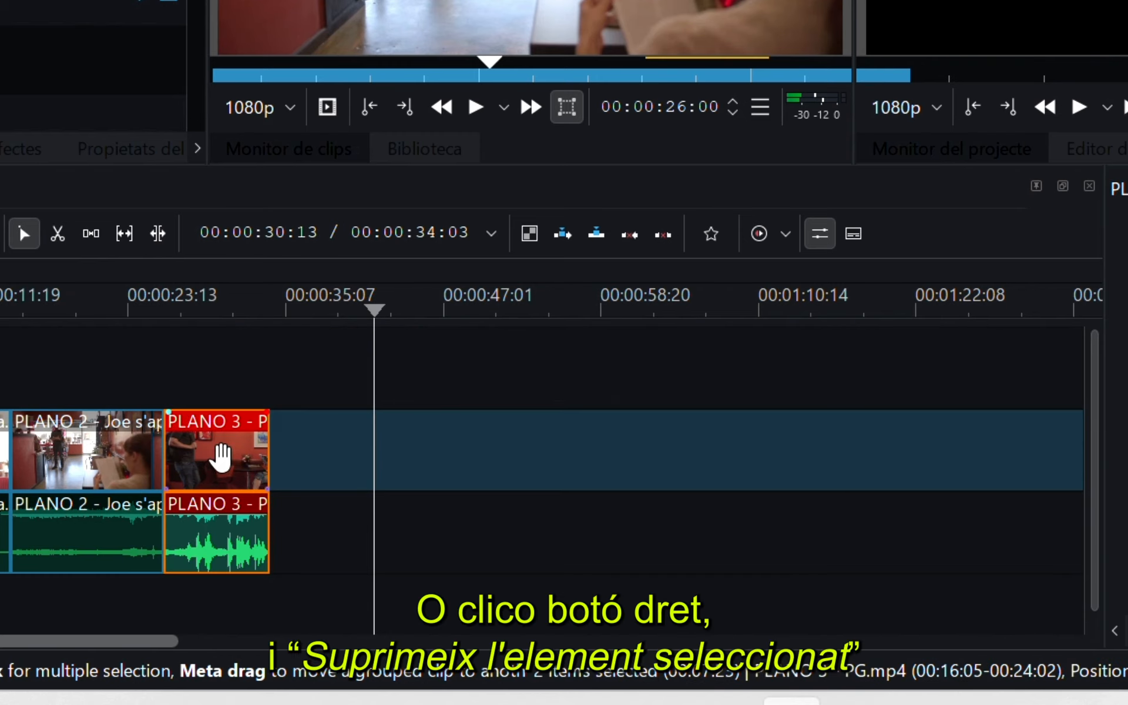
{"action": "right_click", "coordinate": [222, 456]}
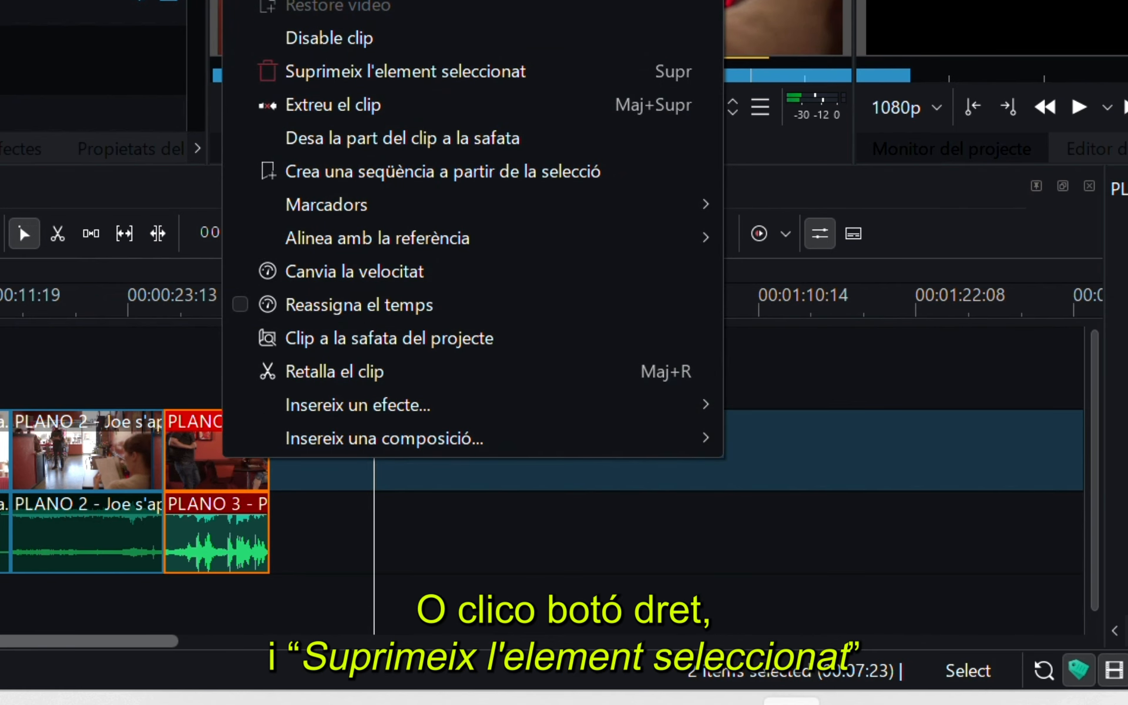
{"action": "left_click", "coordinate": [445, 79]}
{"action": "left_click", "coordinate": [104, 454]}
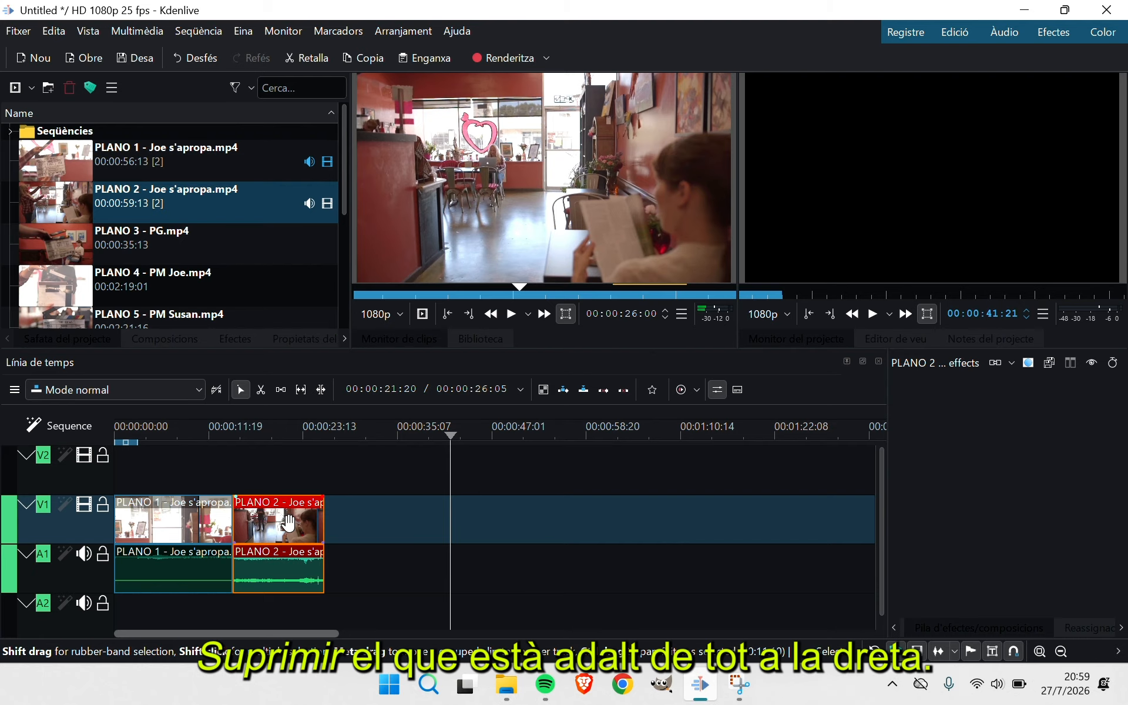
{"action": "key", "text": "Delete"}
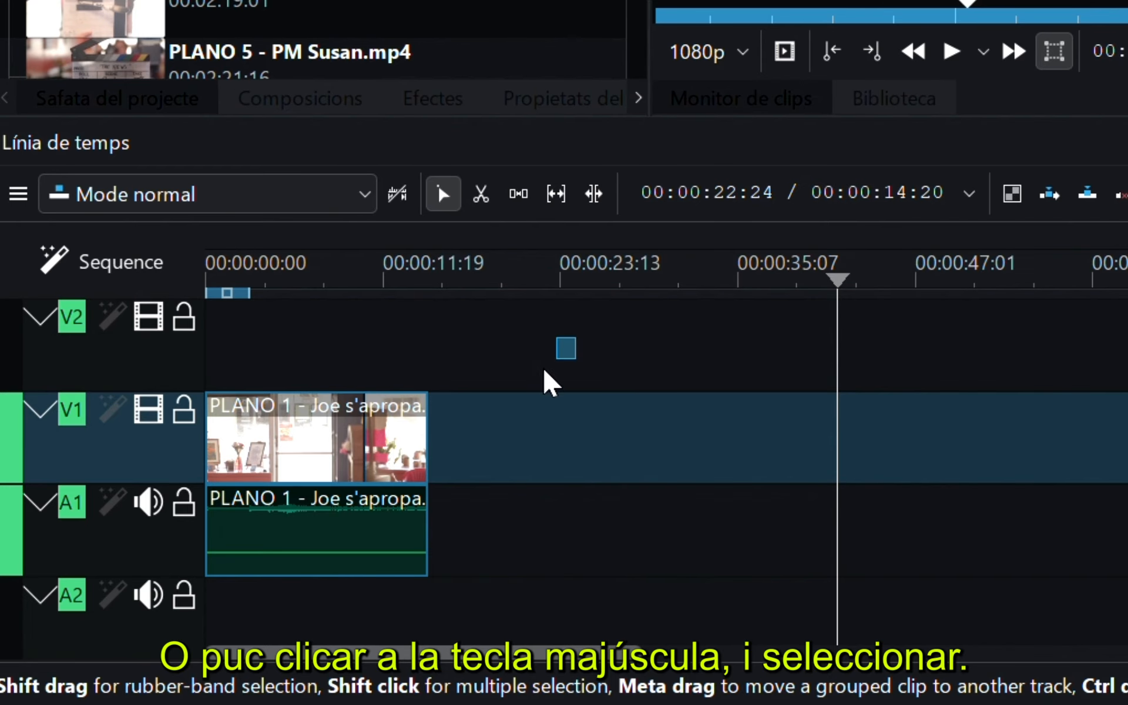
Step: Select the PLANO 1, PLANO 2 and PLANO 3 clips on the timeline together and delete them all
{"action": "left_click_drag", "start_coordinate": [543, 370], "coordinate": [413, 524]}
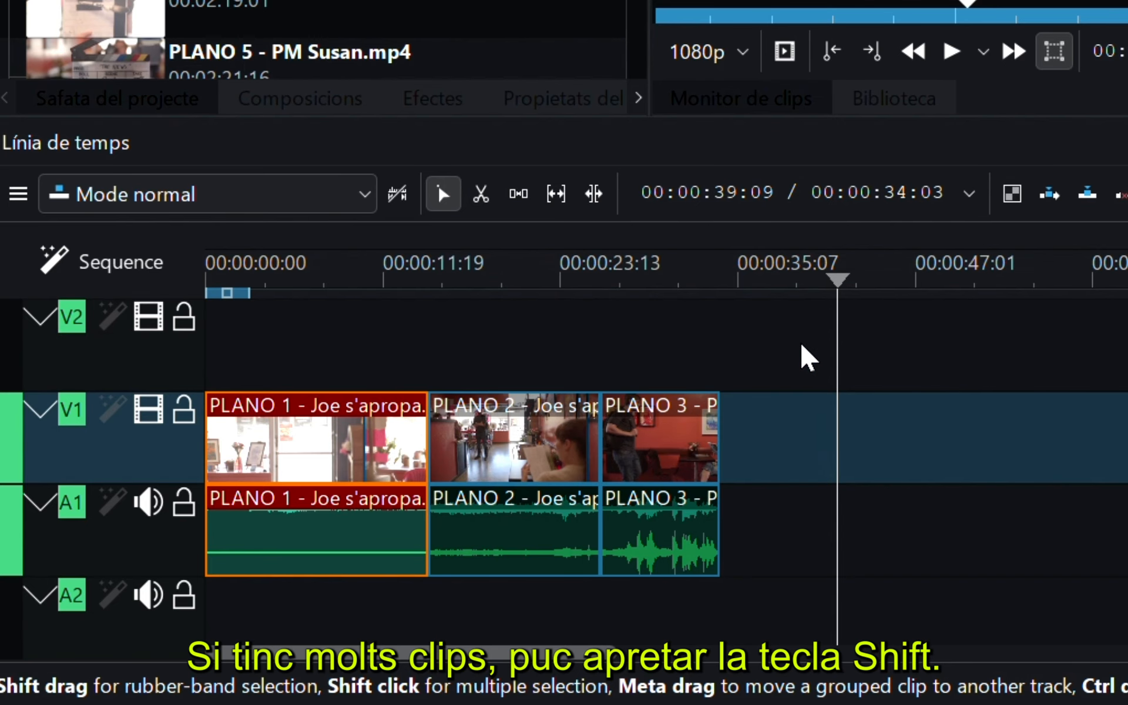
{"action": "left_click_drag", "start_coordinate": [806, 340], "coordinate": [244, 576]}
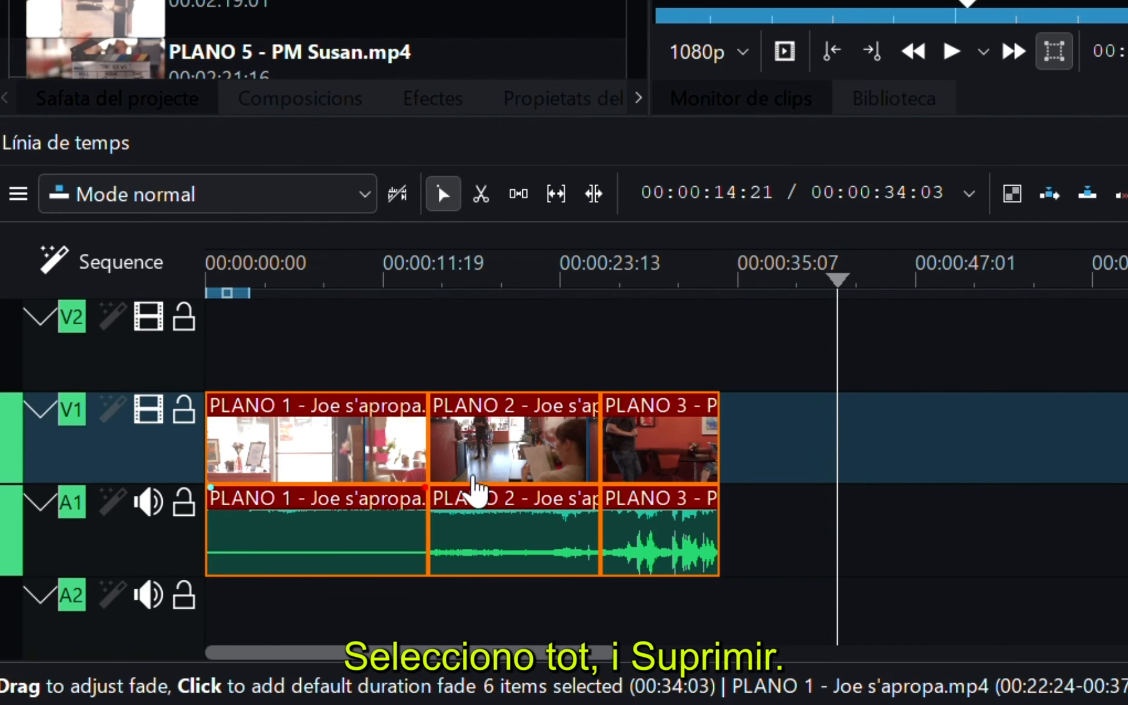
{"action": "key", "text": "Delete"}
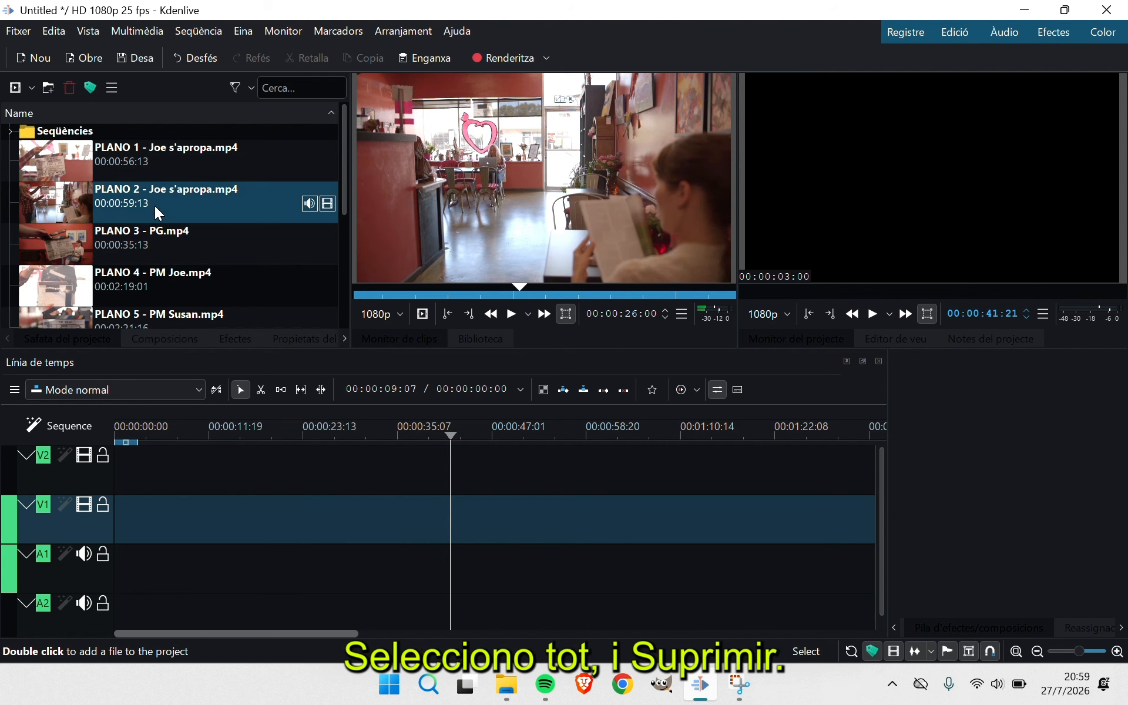
Step: Extend PLANO 1's marked range to the whole clip and place it at the start of tracks V1 and A1
{"action": "left_click", "coordinate": [89, 160]}
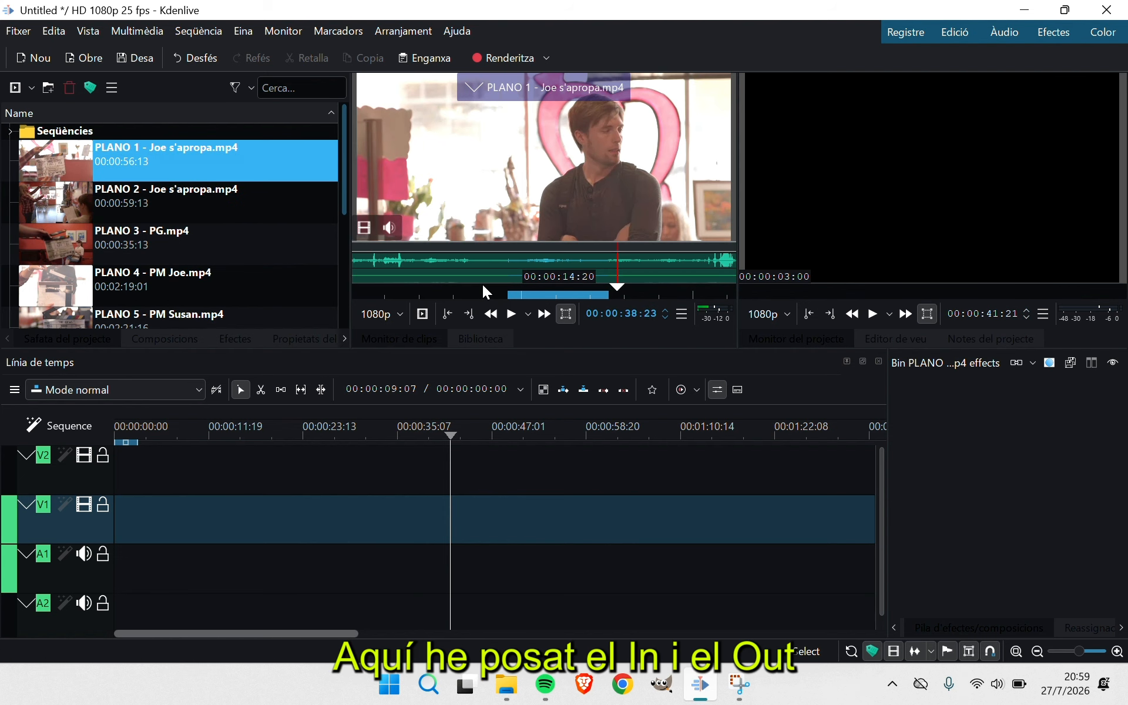
{"action": "left_click_drag", "start_coordinate": [508, 294], "coordinate": [354, 294]}
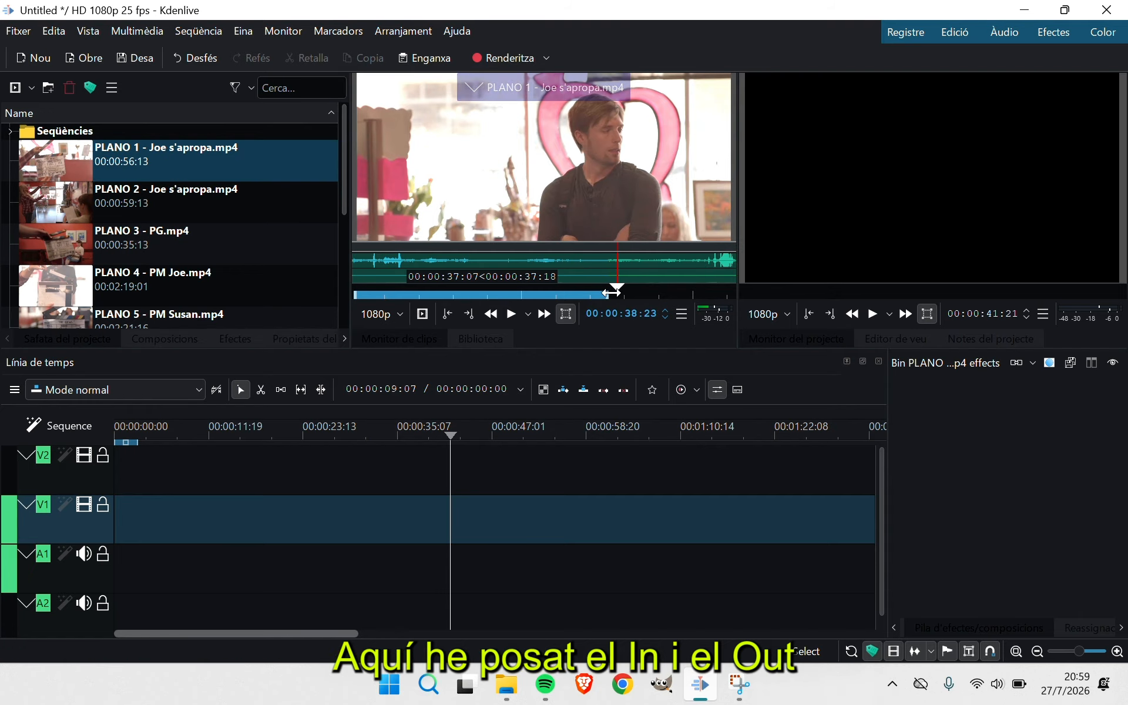
{"action": "left_click_drag", "start_coordinate": [608, 294], "coordinate": [809, 292]}
{"action": "left_click_drag", "start_coordinate": [107, 162], "coordinate": [116, 547]}
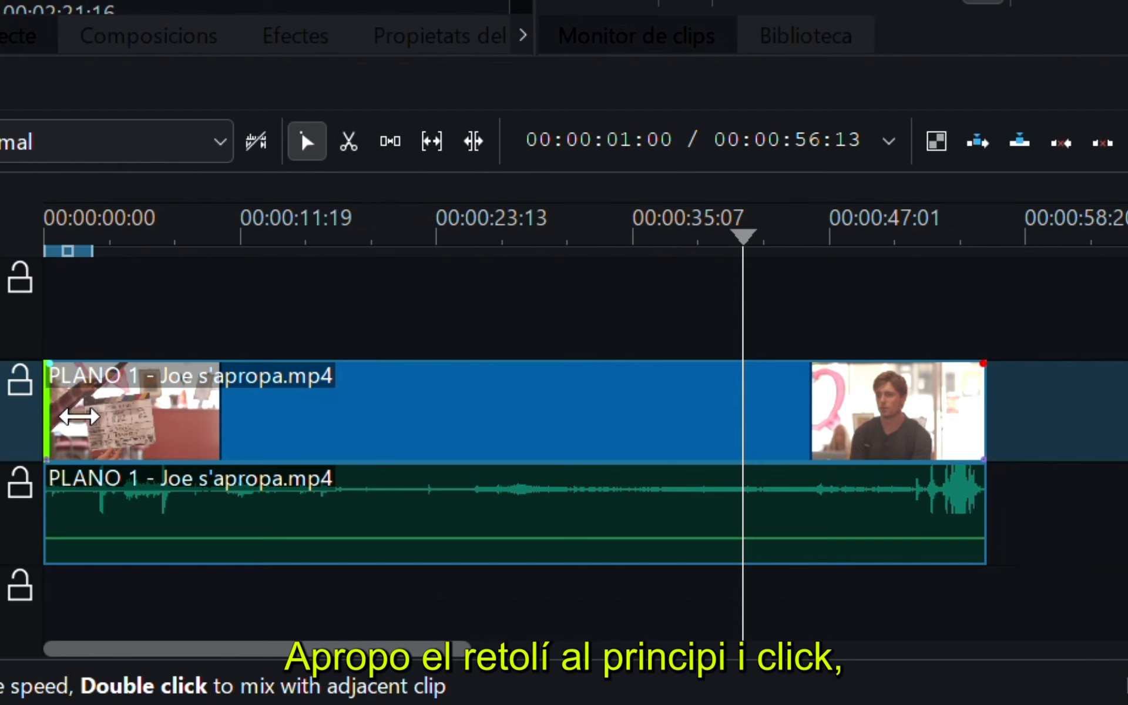
Step: Trim PLANO 1 directly on the timeline so that it starts at about 15 seconds and ends at 00:00:40:23
{"action": "left_click_drag", "start_coordinate": [79, 416], "coordinate": [199, 400]}
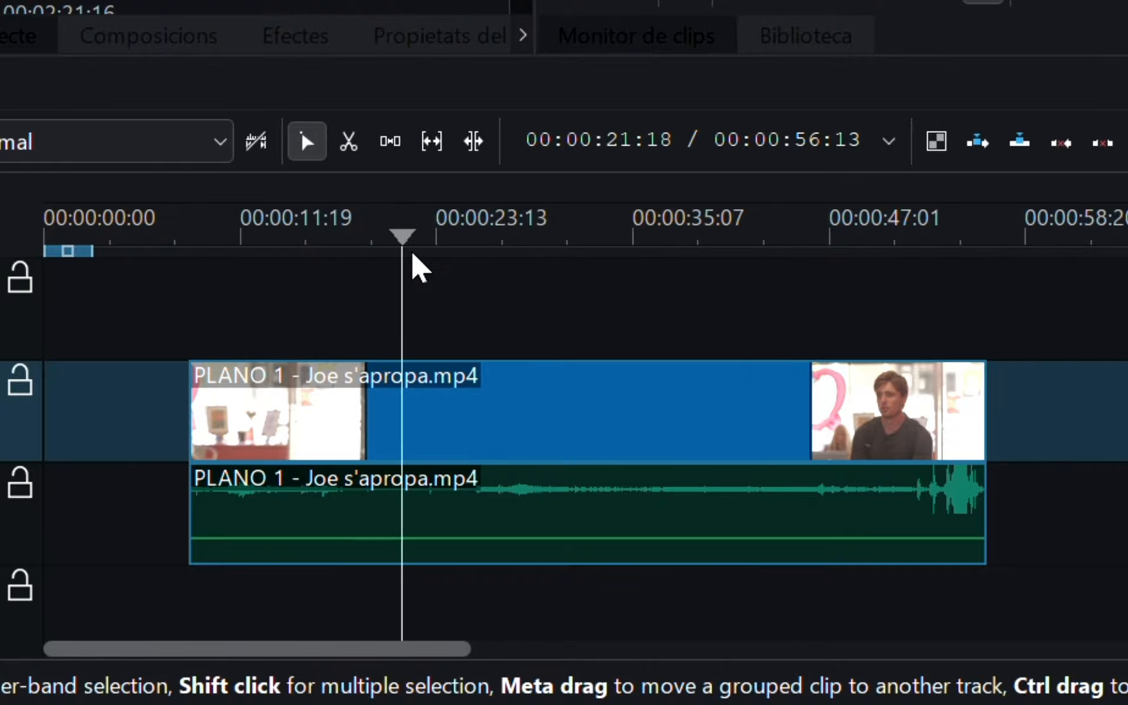
{"action": "left_click_drag", "start_coordinate": [234, 419], "coordinate": [346, 419]}
{"action": "left_click_drag", "start_coordinate": [961, 434], "coordinate": [735, 434]}
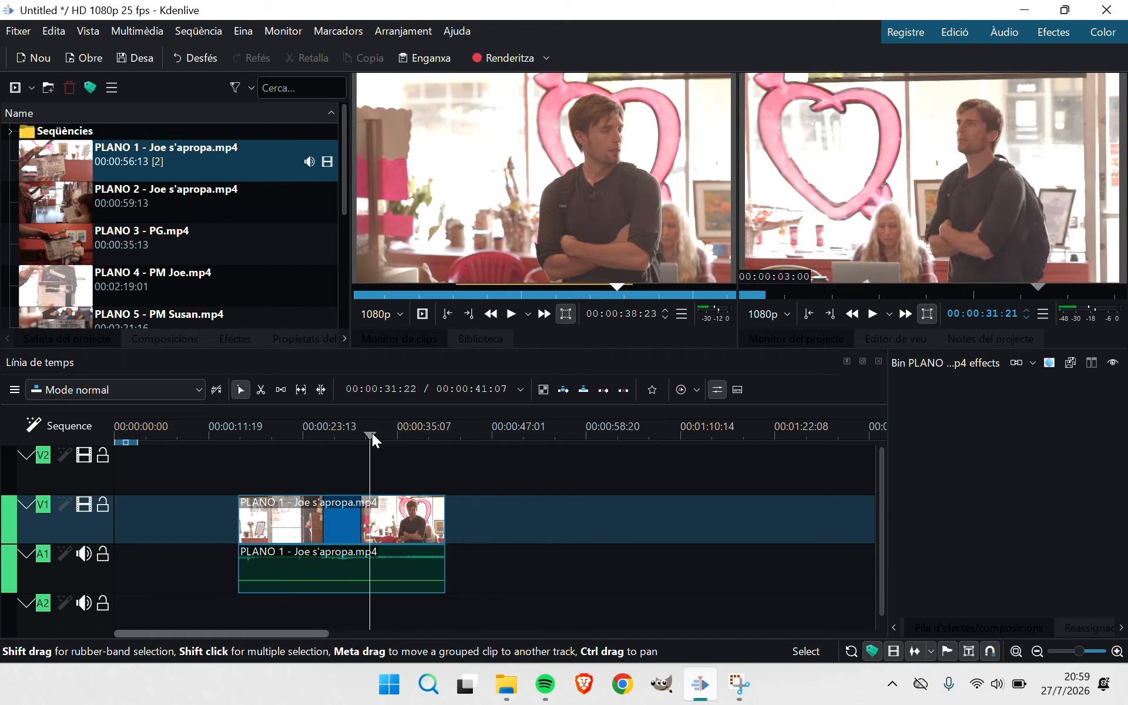
{"action": "left_click", "coordinate": [391, 435]}
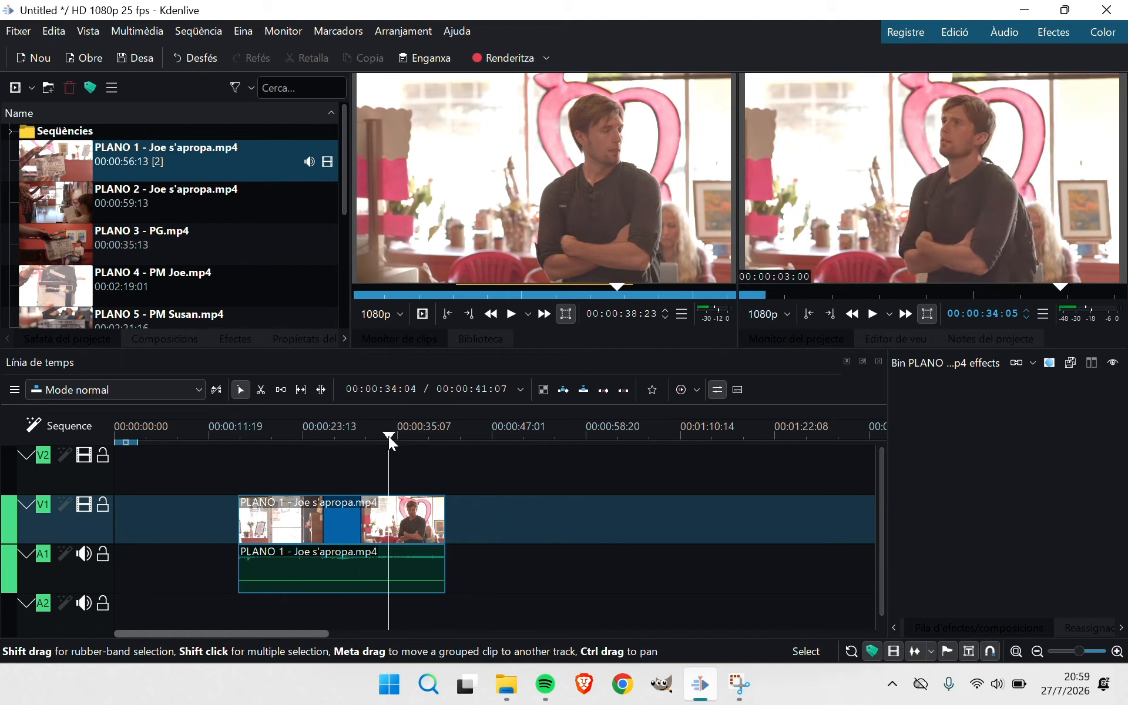
{"action": "mouse_move", "coordinate": [436, 523]}
{"action": "left_mouse_down"}
{"action": "mouse_move", "coordinate": [416, 523]}
{"action": "mouse_move", "coordinate": [433, 523]}
{"action": "left_mouse_up"}
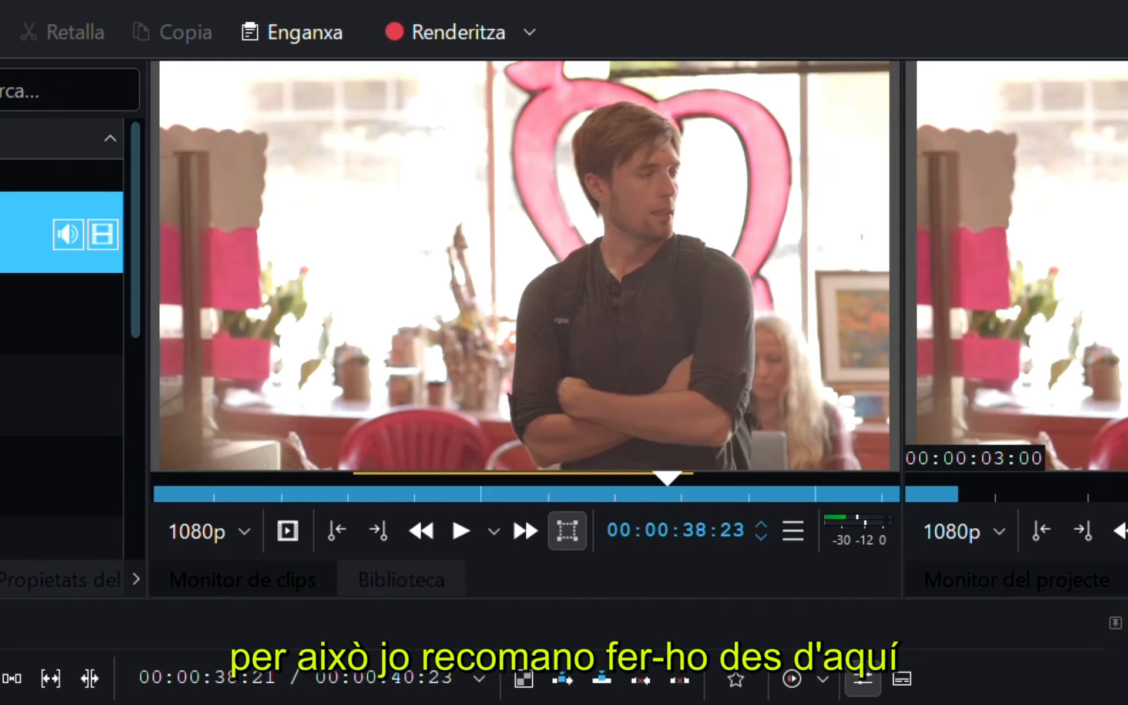
Step: Mark PLANO 1 in the clip monitor from 00:00:22:22 to 00:00:37:16 and place that range at the start of tracks V1 and A1
{"action": "left_click", "coordinate": [480, 295]}
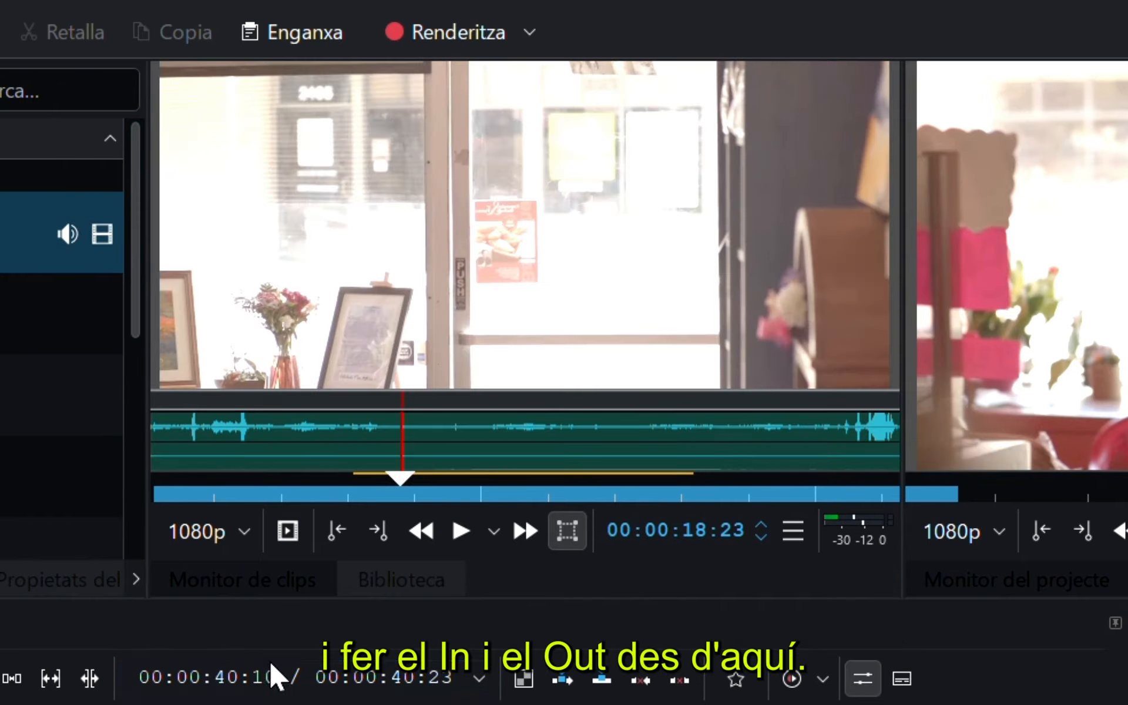
{"action": "left_click_drag", "start_coordinate": [397, 480], "coordinate": [494, 512]}
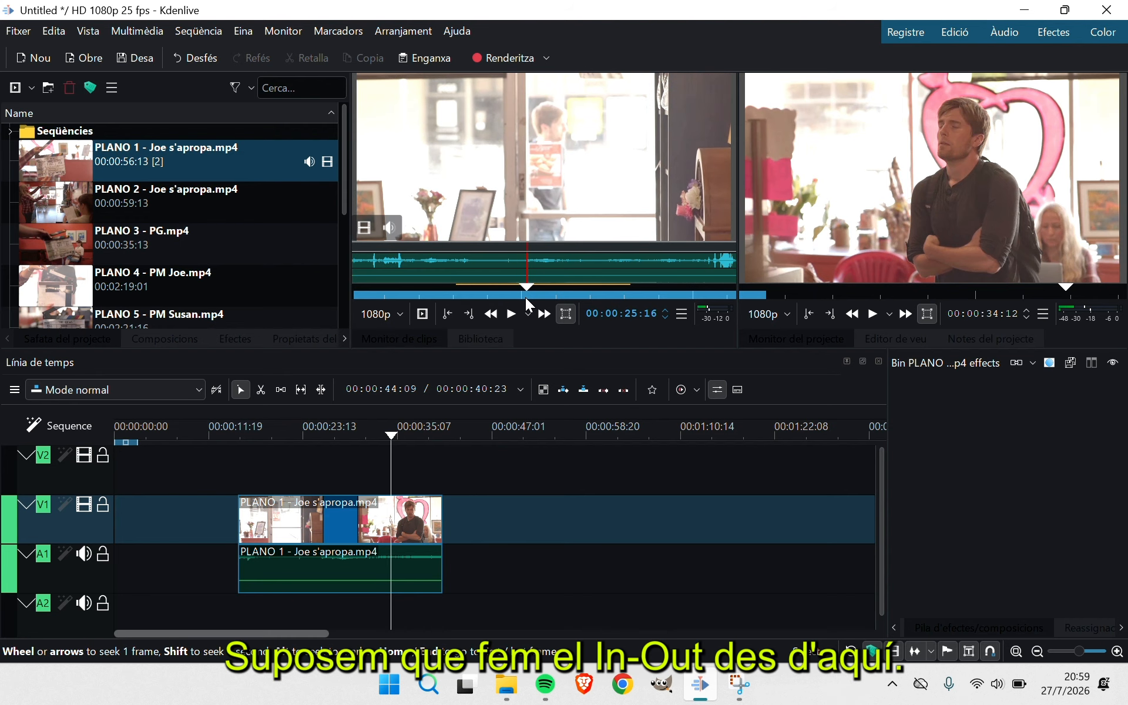
{"action": "left_click_drag", "start_coordinate": [528, 302], "coordinate": [511, 307]}
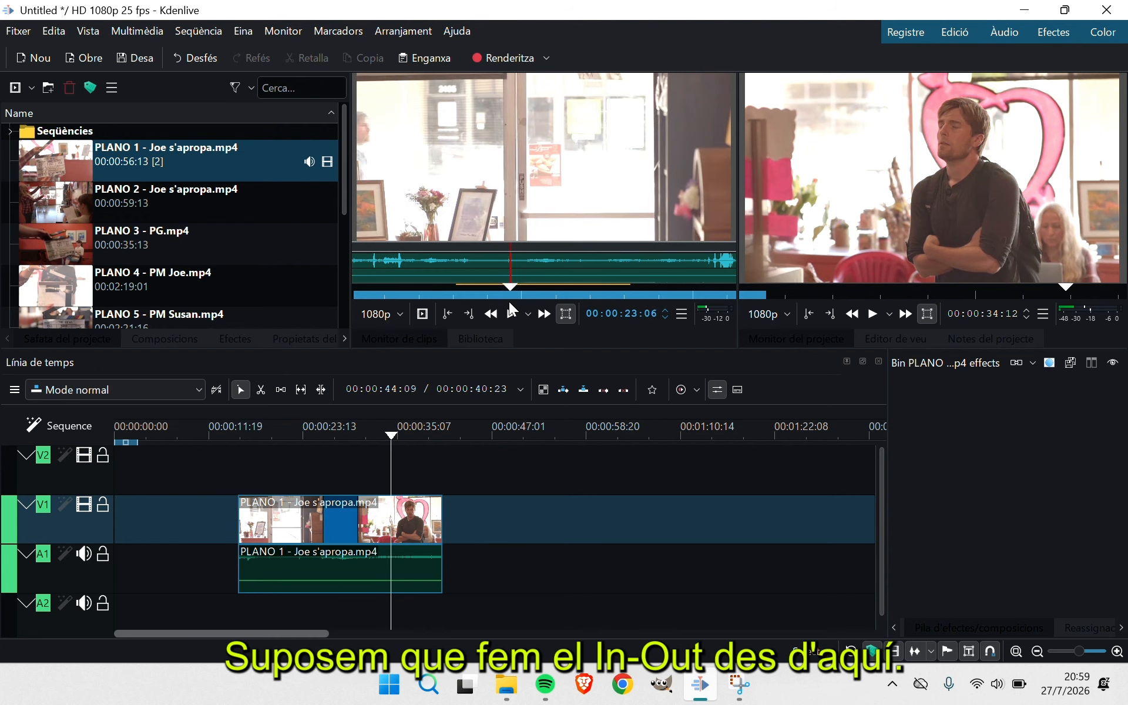
{"action": "key", "text": "i"}
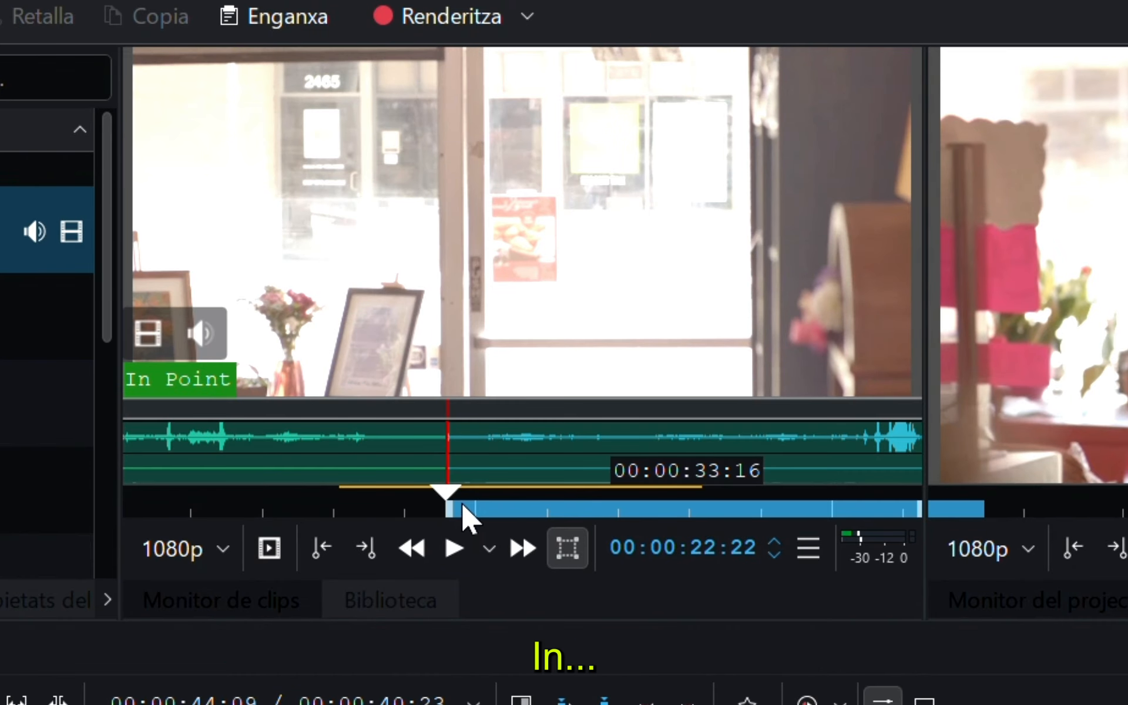
{"action": "left_click_drag", "start_coordinate": [462, 504], "coordinate": [655, 498]}
{"action": "key", "text": "o"}
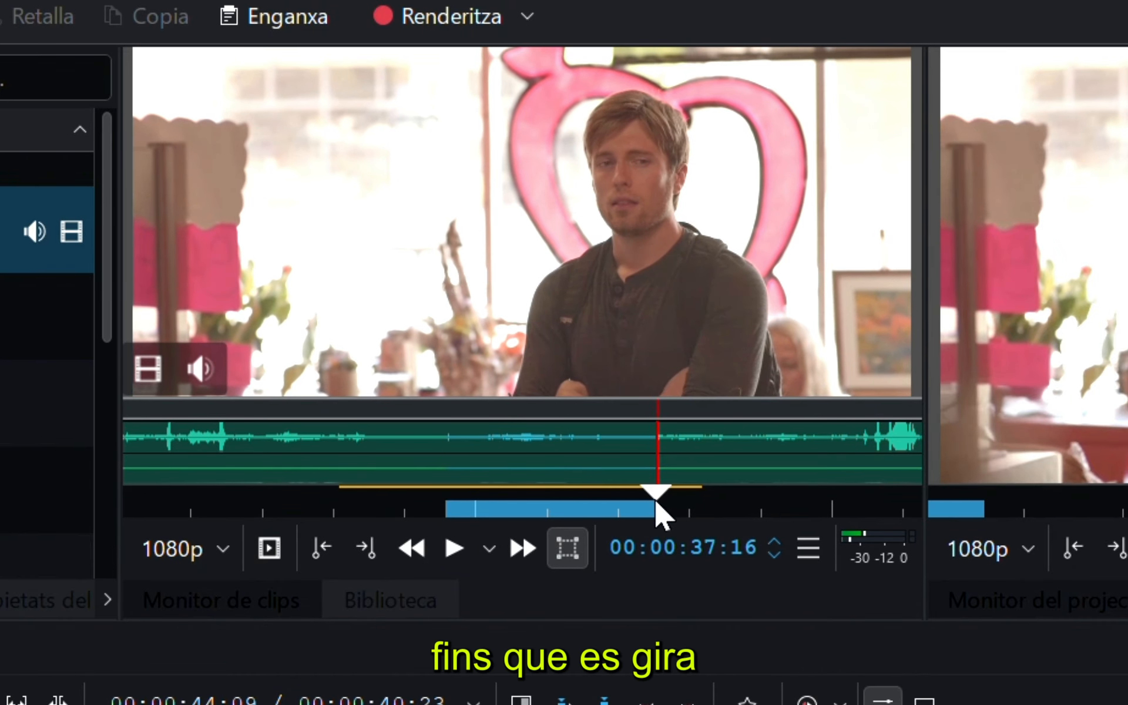
{"action": "left_click_drag", "start_coordinate": [529, 182], "coordinate": [119, 525]}
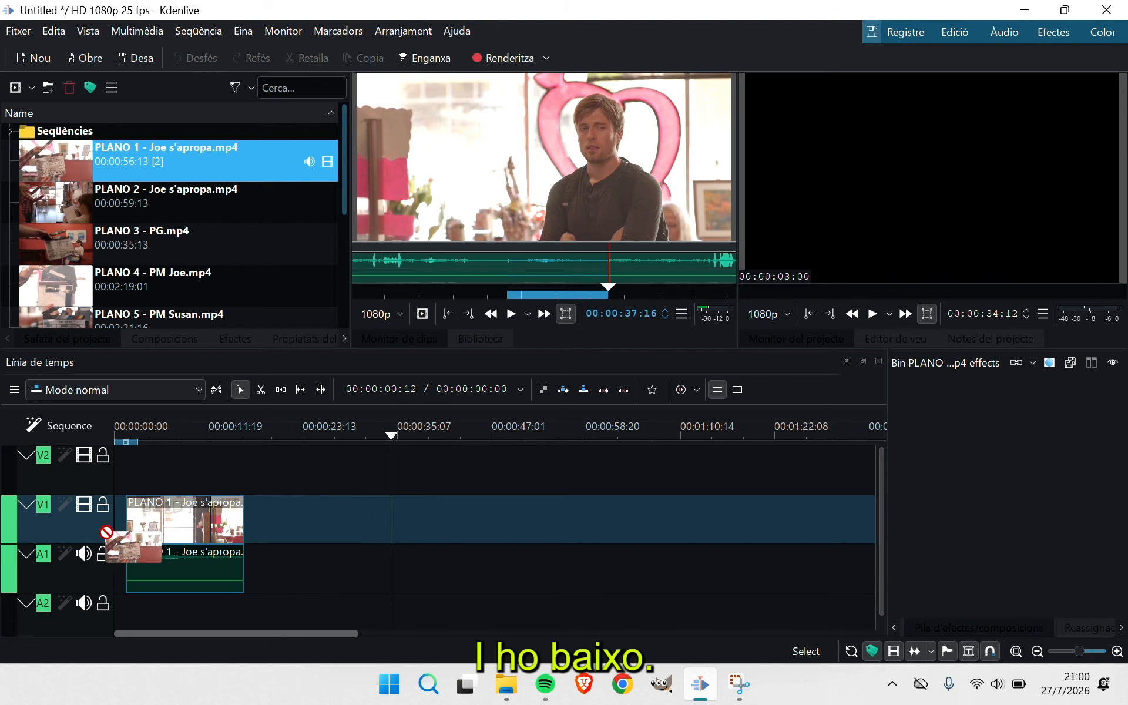
Step: Adjust the end of PLANO 1 directly on the timeline and extend it to 00:00:33:16
{"action": "left_click", "coordinate": [185, 436]}
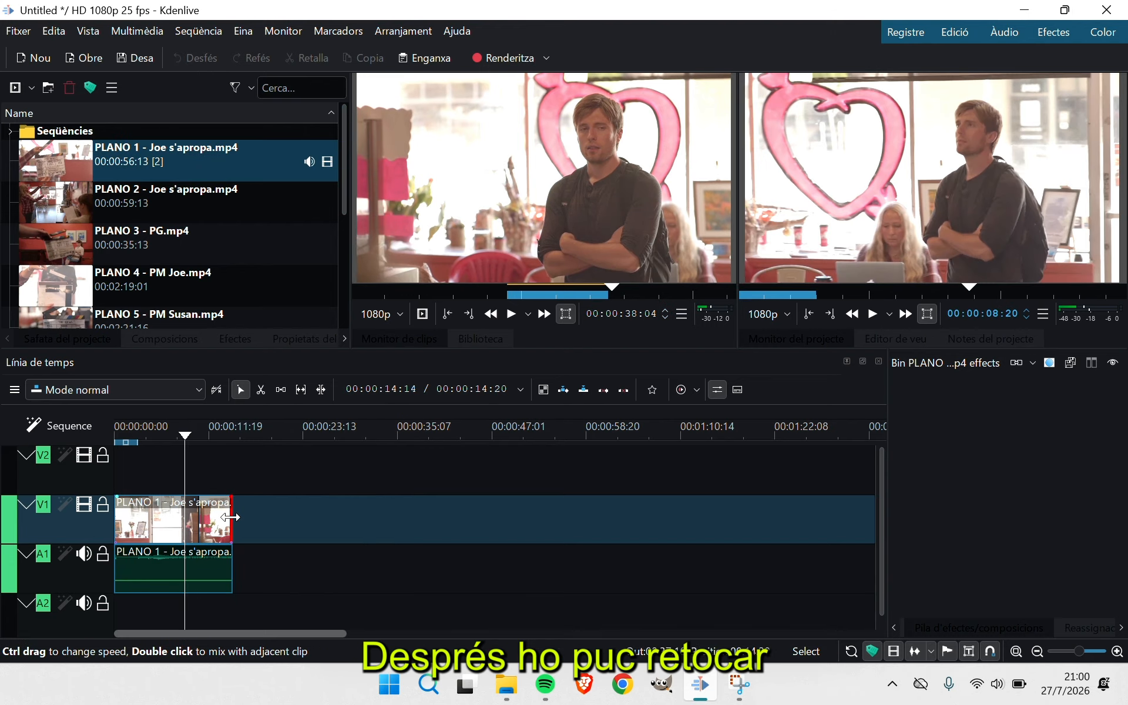
{"action": "mouse_move", "coordinate": [241, 518]}
{"action": "left_mouse_down"}
{"action": "mouse_move", "coordinate": [256, 521]}
{"action": "mouse_move", "coordinate": [232, 522]}
{"action": "mouse_move", "coordinate": [253, 521]}
{"action": "left_mouse_up"}
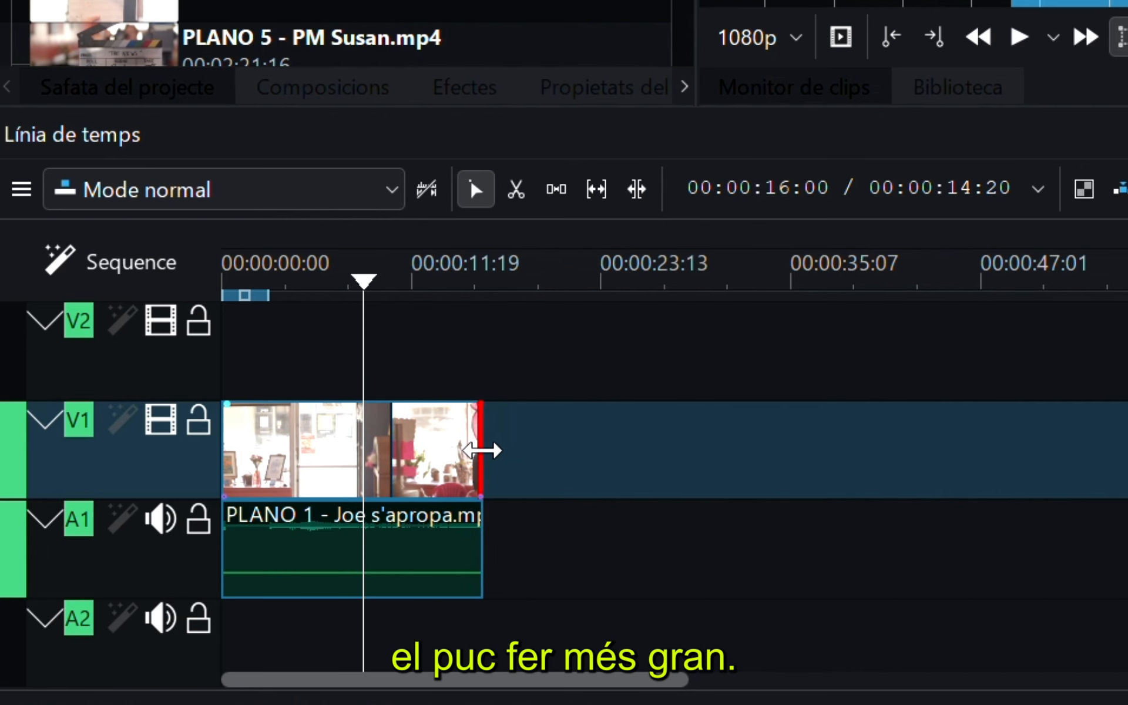
{"action": "left_click_drag", "start_coordinate": [498, 454], "coordinate": [473, 464]}
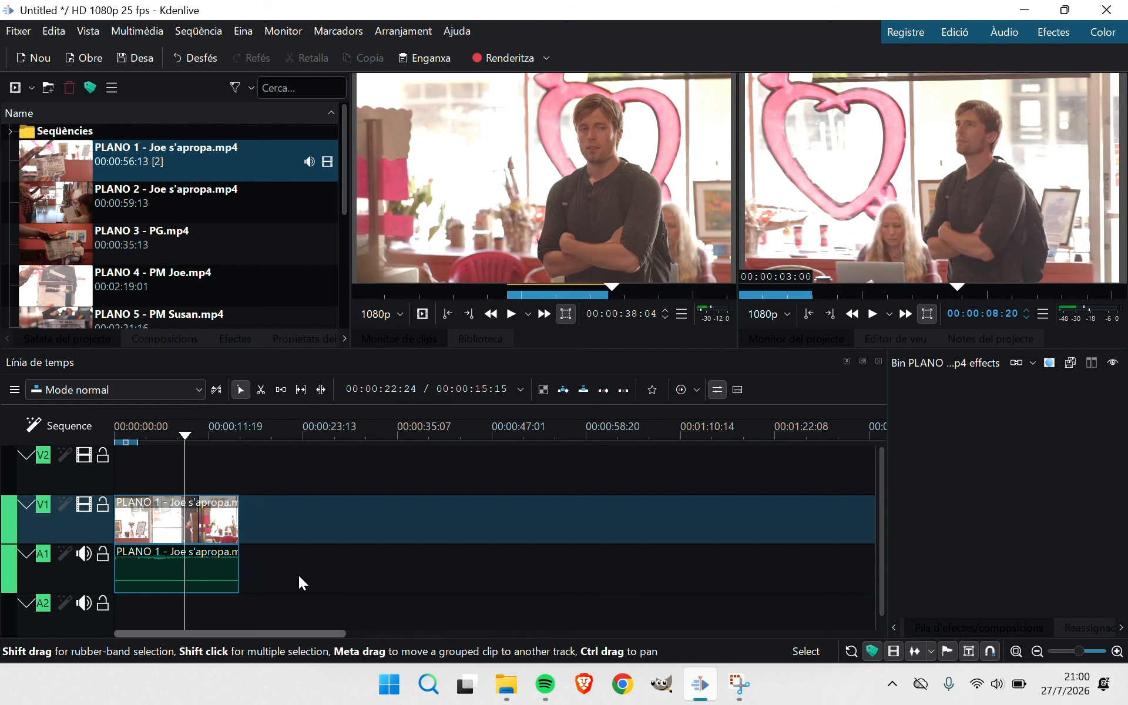
{"action": "left_click_drag", "start_coordinate": [239, 523], "coordinate": [385, 532]}
Step: Cut PLANO 1 on the timeline into seven pieces with the Razor tool, making the first cut at about 19 seconds
{"action": "left_click_drag", "start_coordinate": [235, 440], "coordinate": [276, 465]}
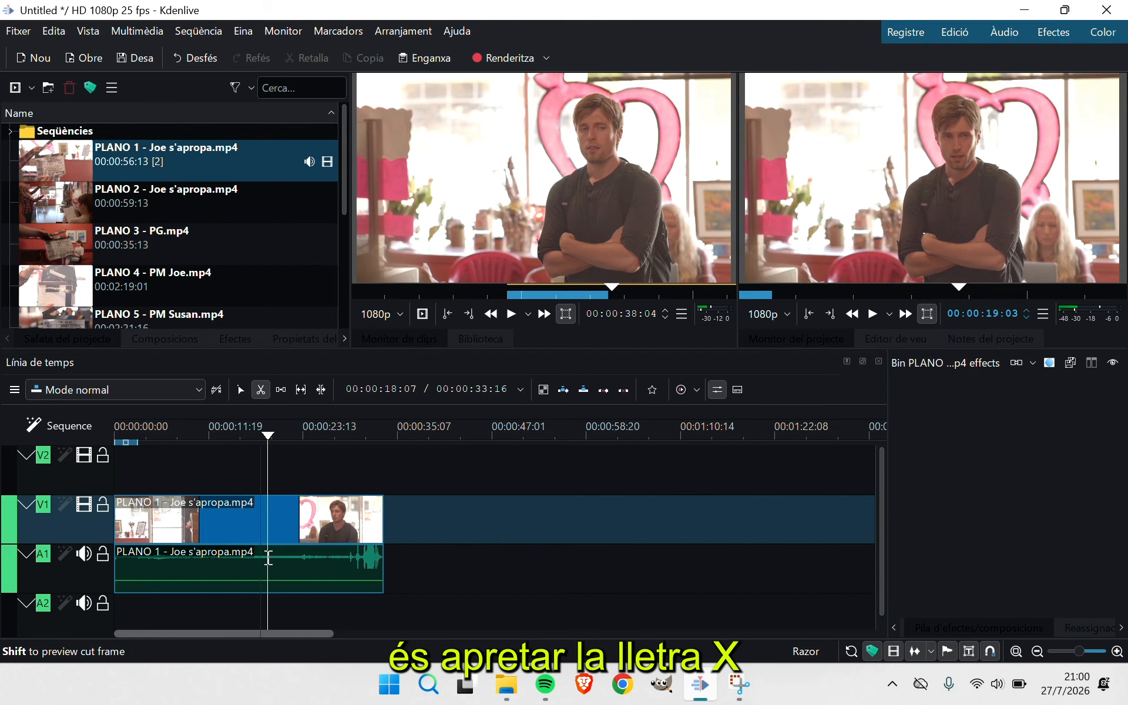
{"action": "left_click", "coordinate": [269, 557]}
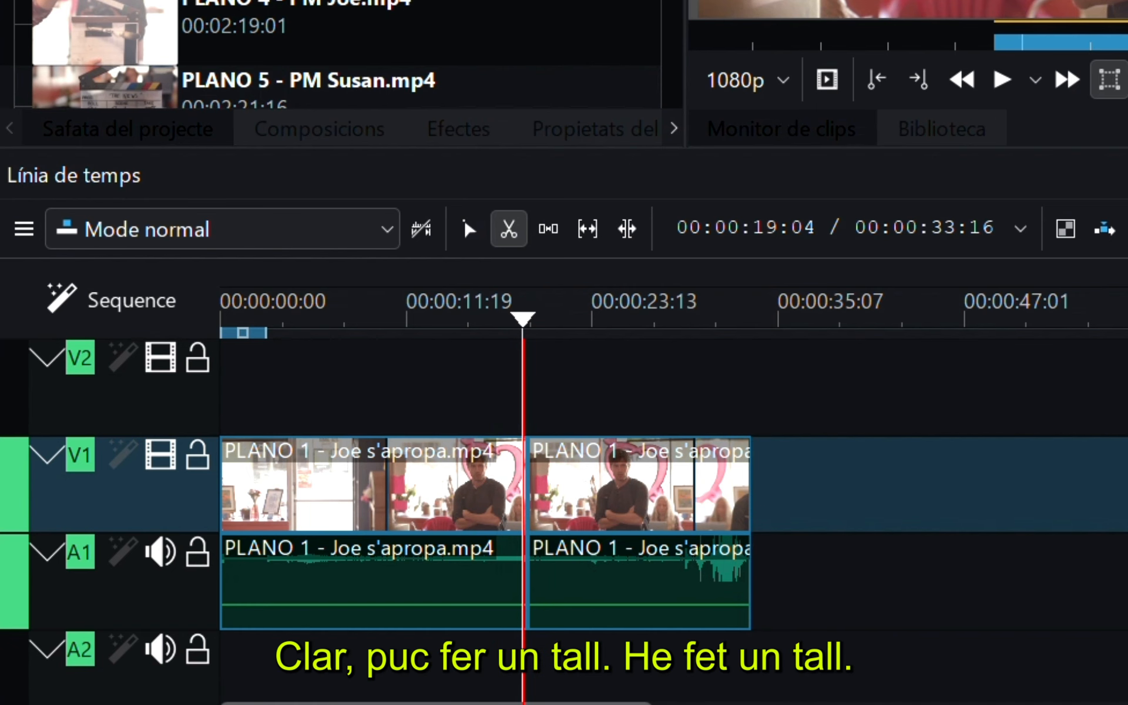
{"action": "left_click", "coordinate": [503, 242]}
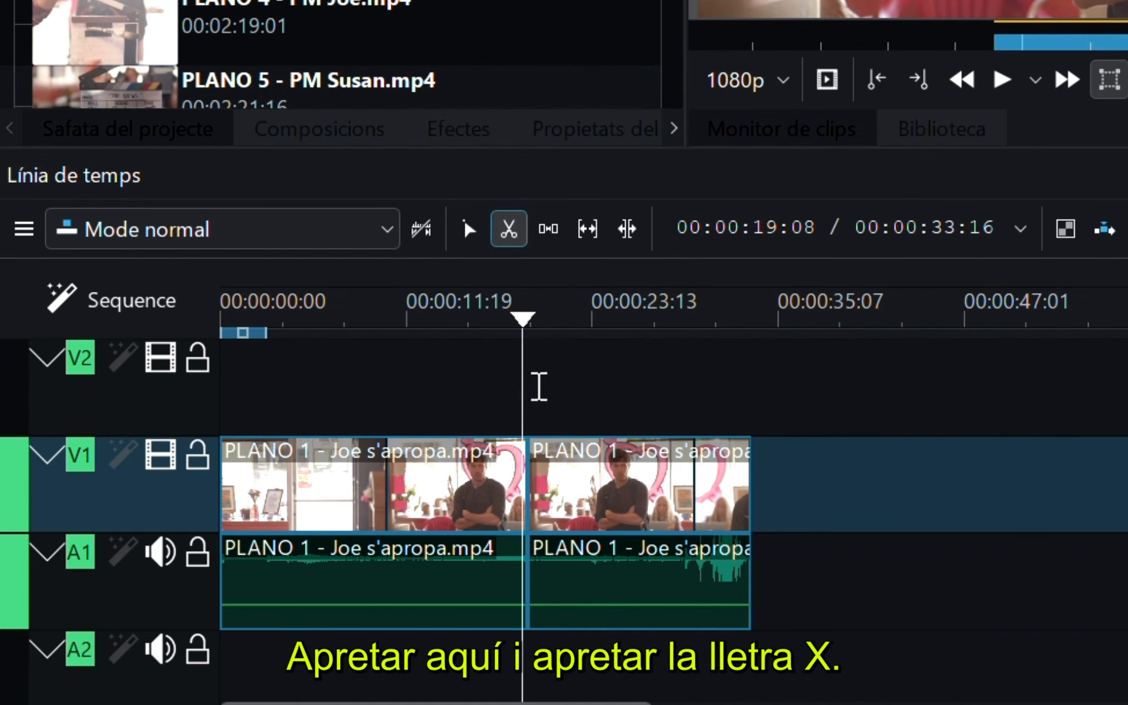
{"action": "left_click", "coordinate": [600, 482]}
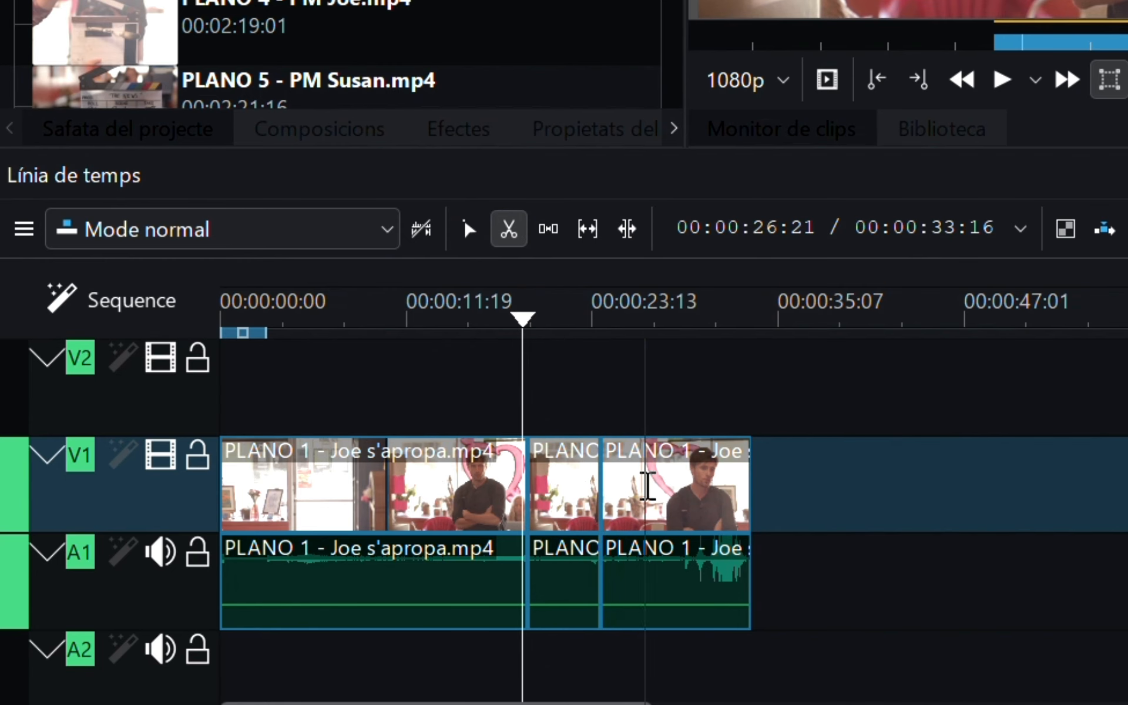
{"action": "left_click", "coordinate": [645, 486]}
{"action": "left_click", "coordinate": [477, 488]}
{"action": "left_click", "coordinate": [403, 518]}
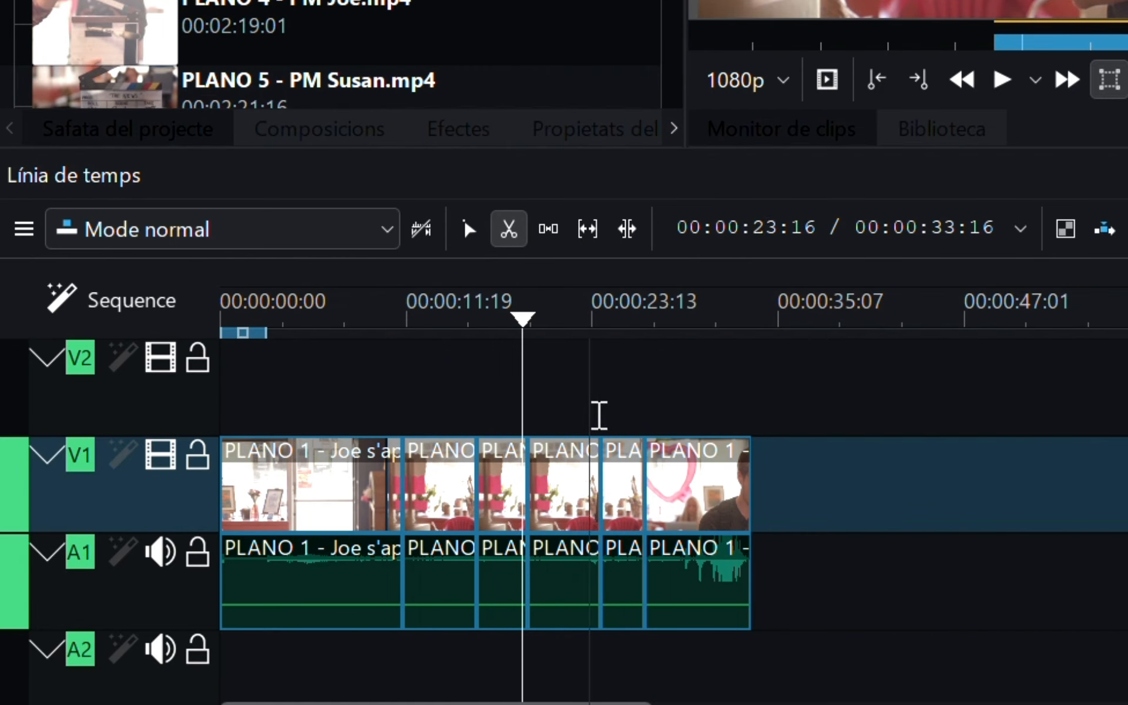
{"action": "left_click", "coordinate": [567, 485]}
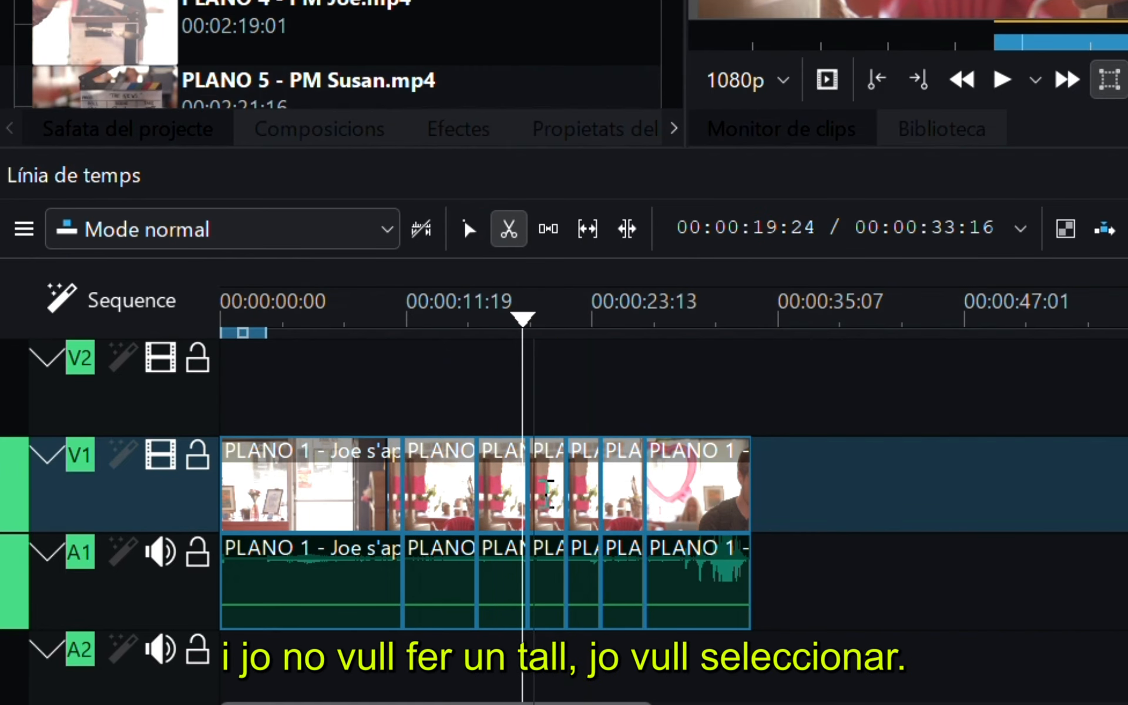
Step: Return to the Selection tool and delete the last two pieces of PLANO 1, one after the other
{"action": "key", "text": "s"}
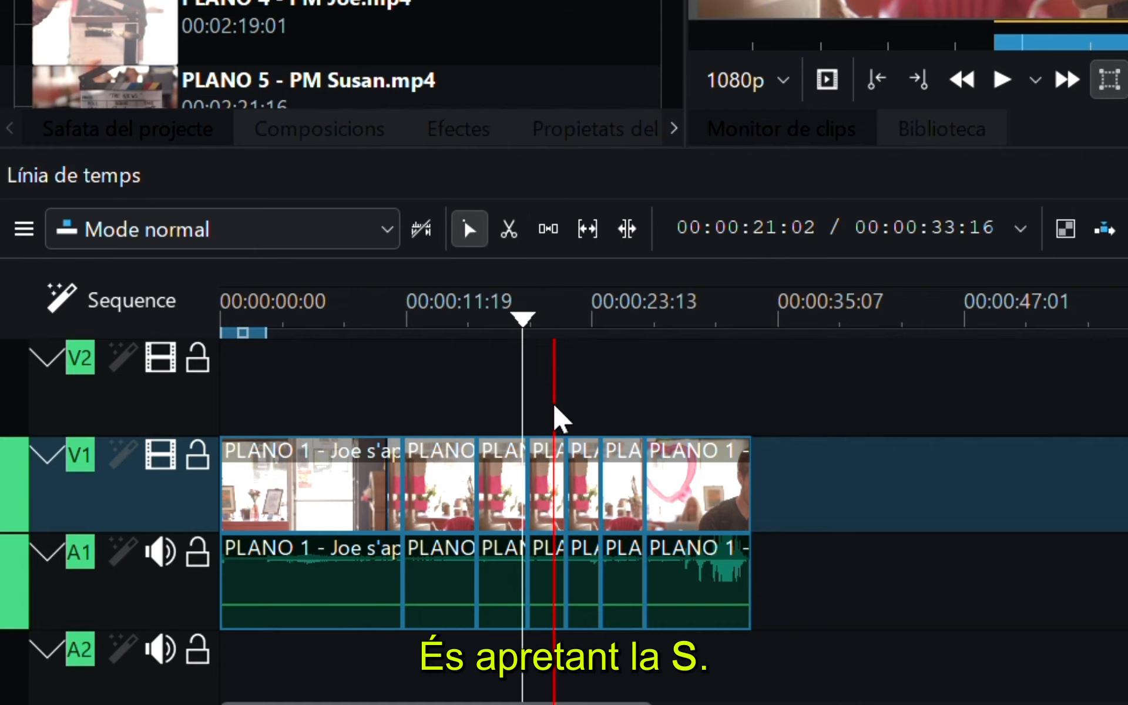
{"action": "left_click", "coordinate": [703, 462]}
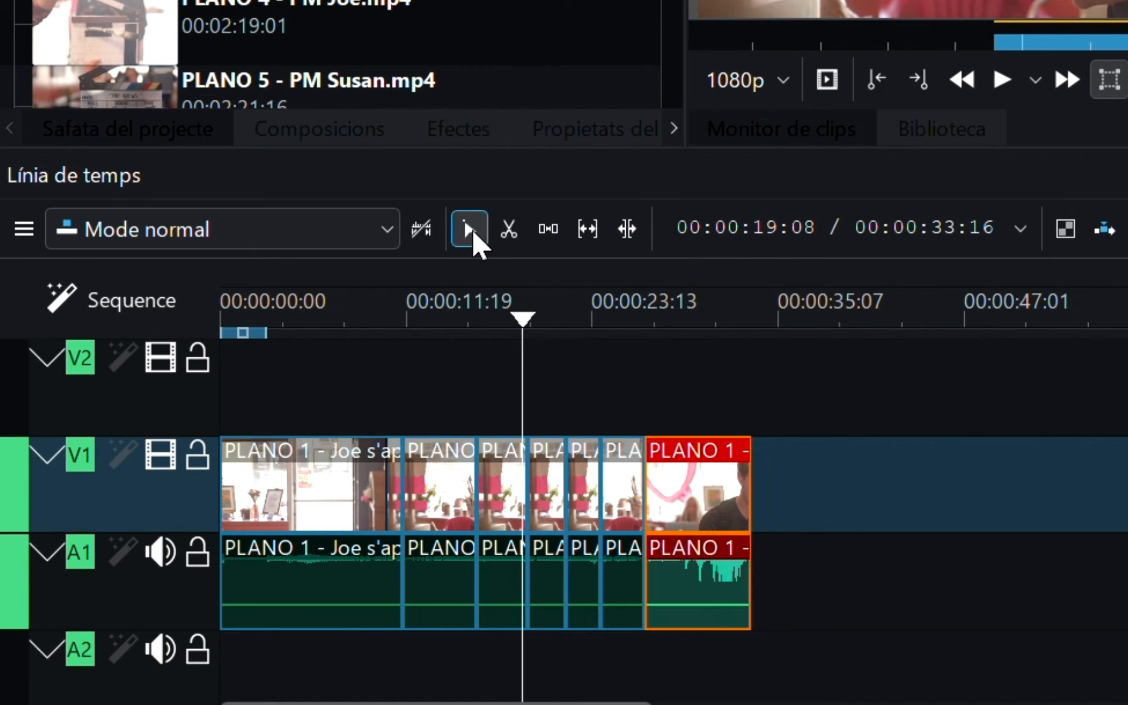
{"action": "left_click", "coordinate": [464, 449]}
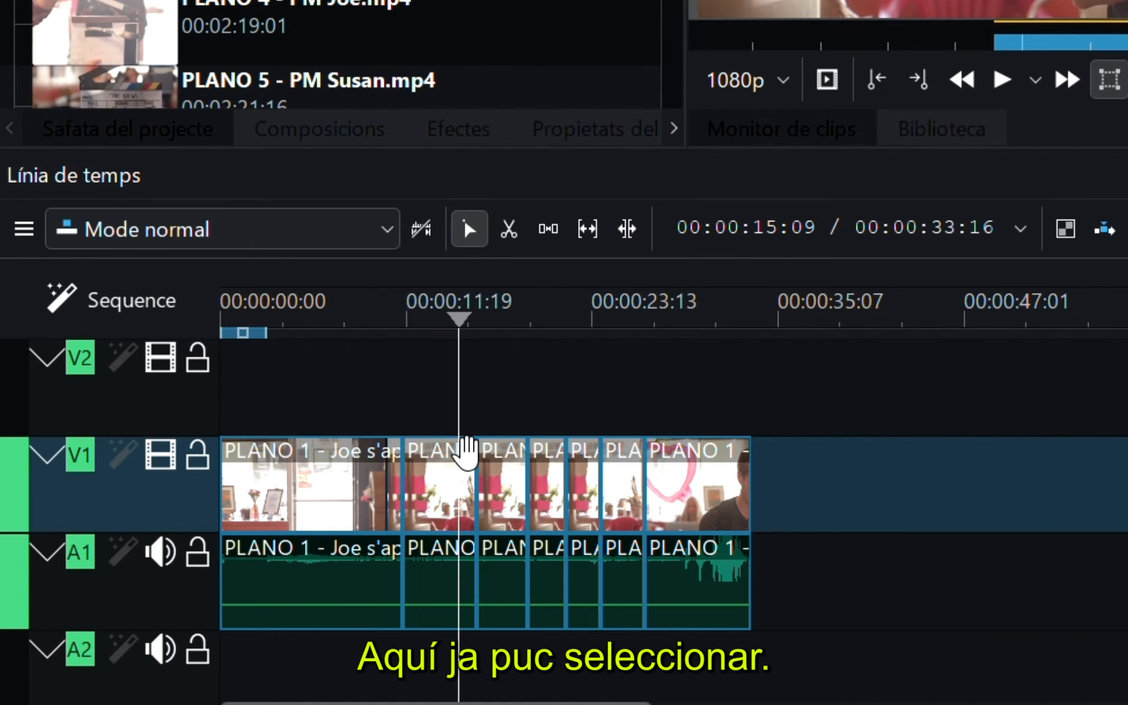
{"action": "left_click", "coordinate": [705, 502]}
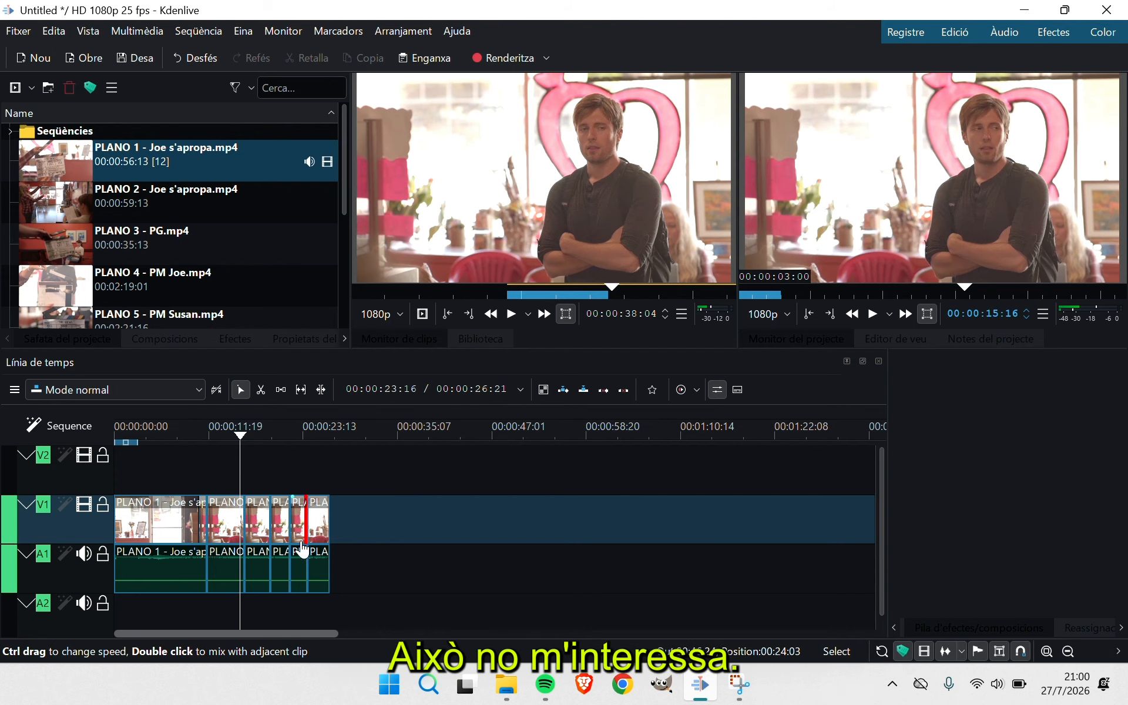
{"action": "key", "text": "Delete"}
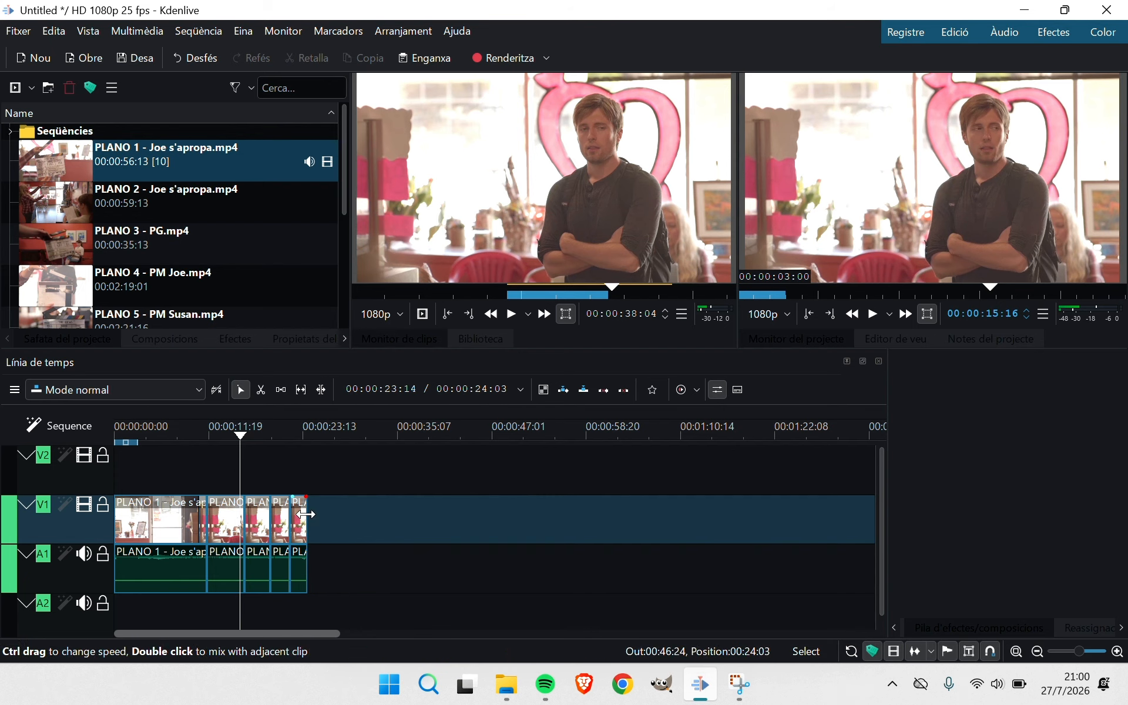
Step: Select together the four short PLANO 1 pieces that follow the first piece on the timeline
{"action": "left_click_drag", "start_coordinate": [336, 478], "coordinate": [223, 550]}
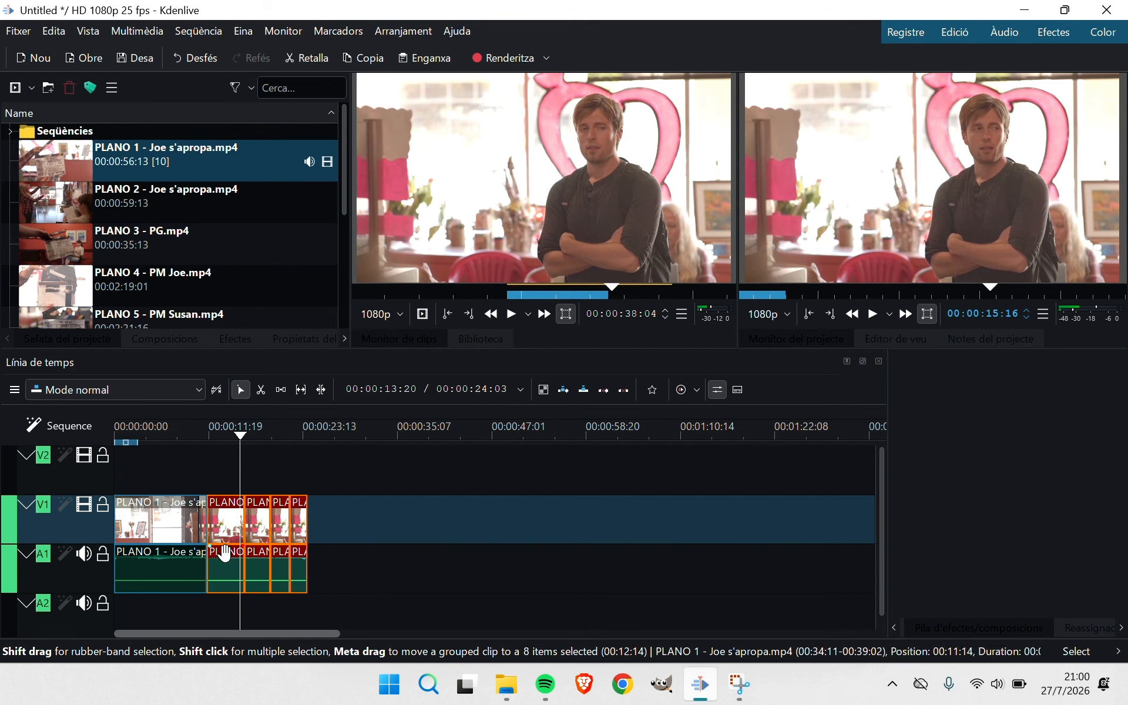